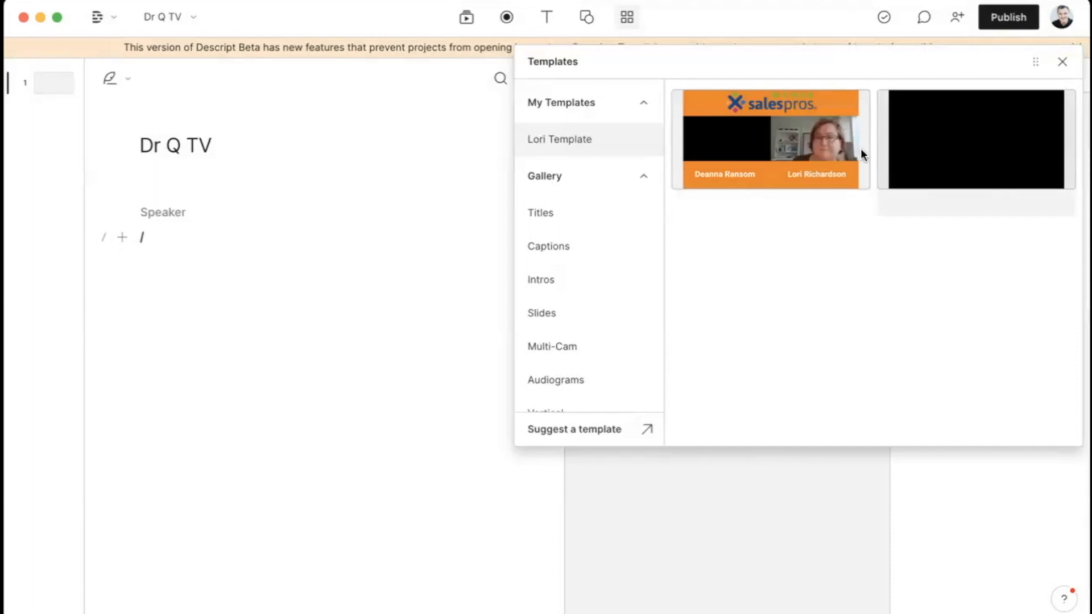
Browse the Titles, Intros and Multi-Cam categories of the template gallery, and close the template browser
left_click(540, 213)
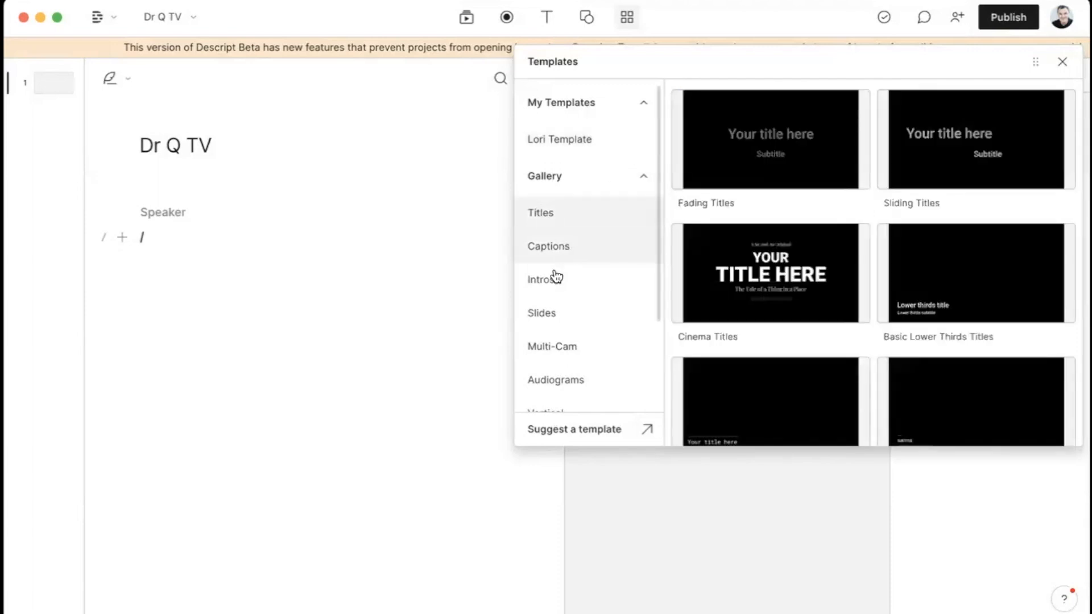
left_click(555, 281)
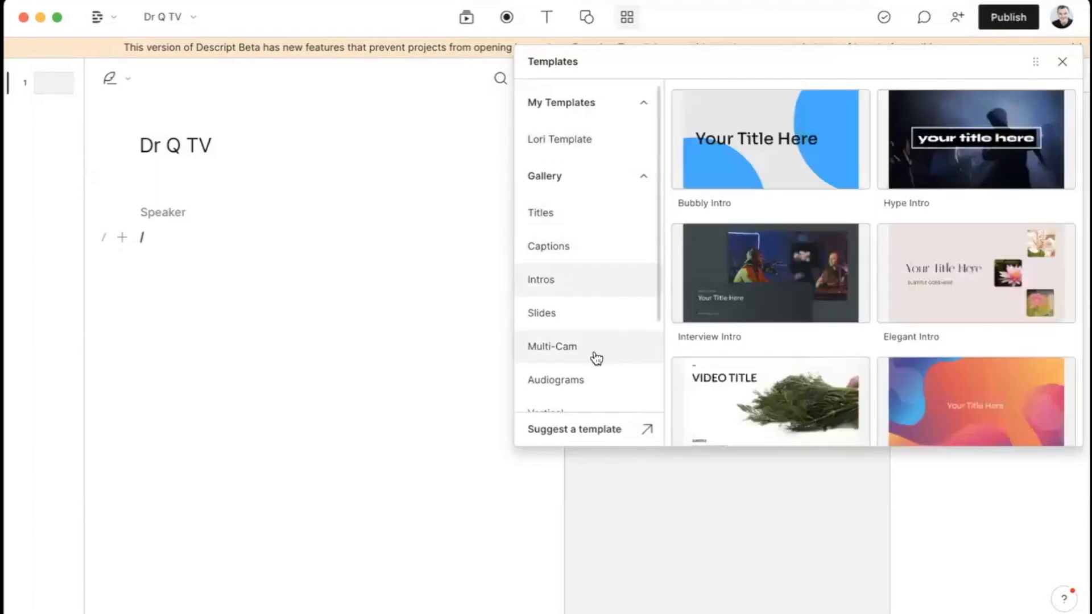
left_click(575, 348)
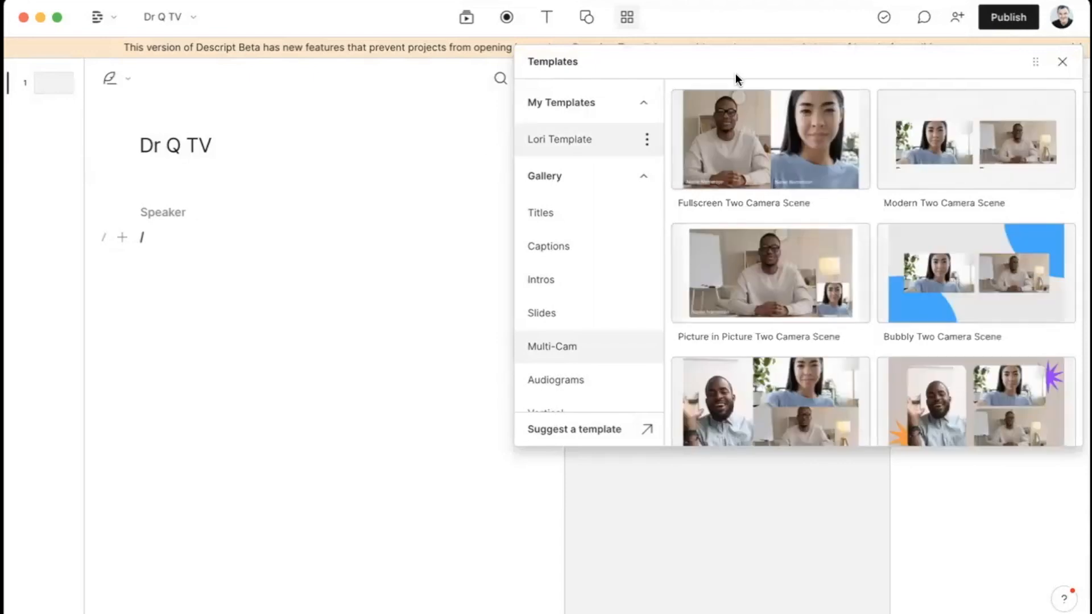
left_click(157, 227)
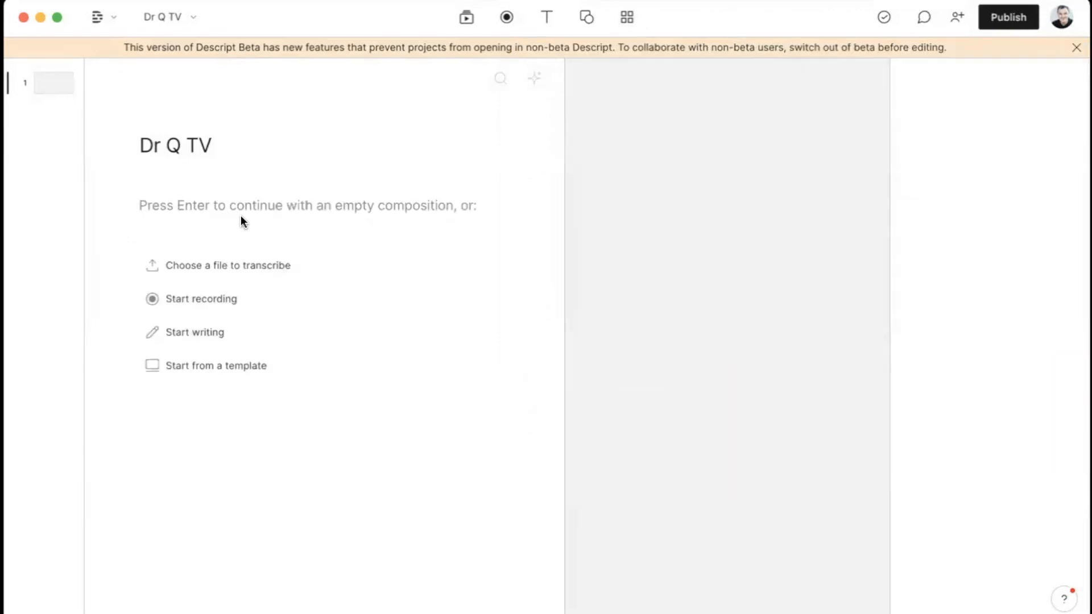
Import the video file 836F074D8CAE41562482E67BEE2ED85D.mp4 into the Dr Q TV composition and transcribe it in English with one speaker
left_click(214, 258)
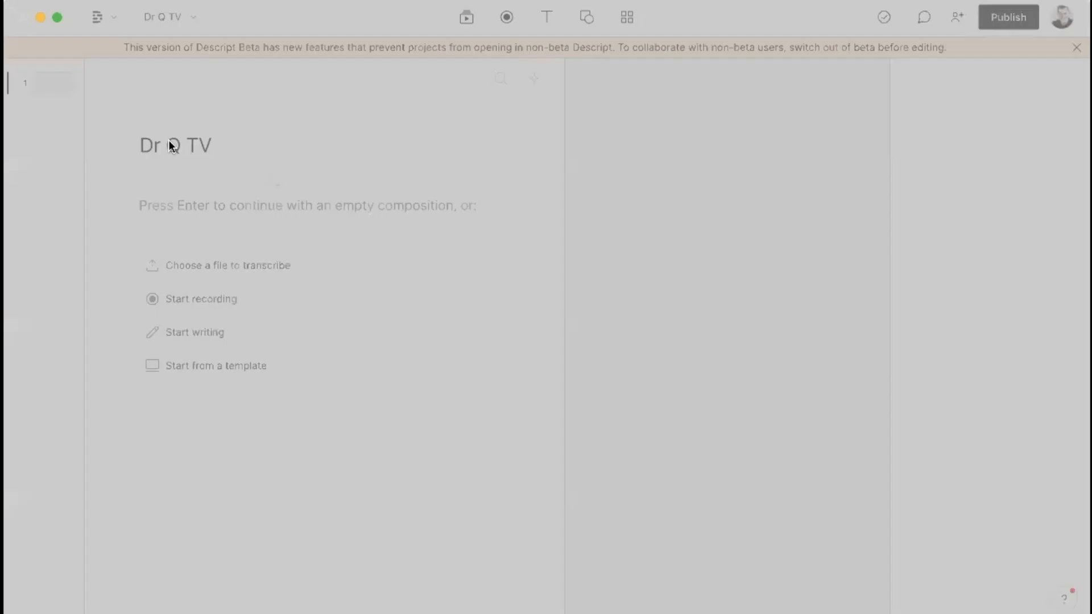
double_click(464, 241)
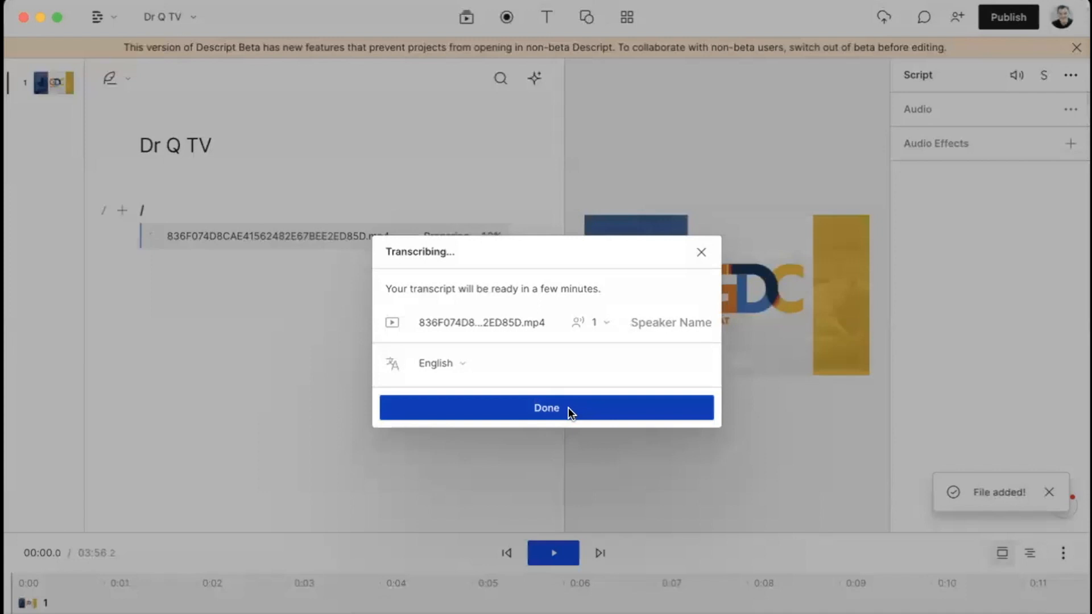
left_click(569, 408)
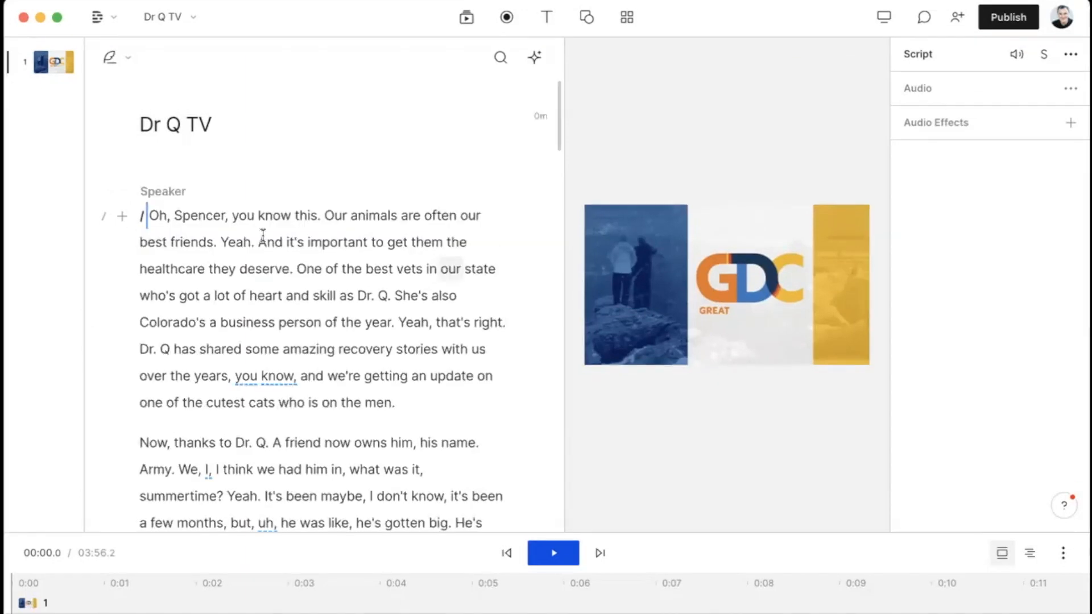
Read through the opening paragraphs of the transcript, examining the underlined filler words and the video frame at "He is gotten quite big"
scroll(267, 266, "down", 1)
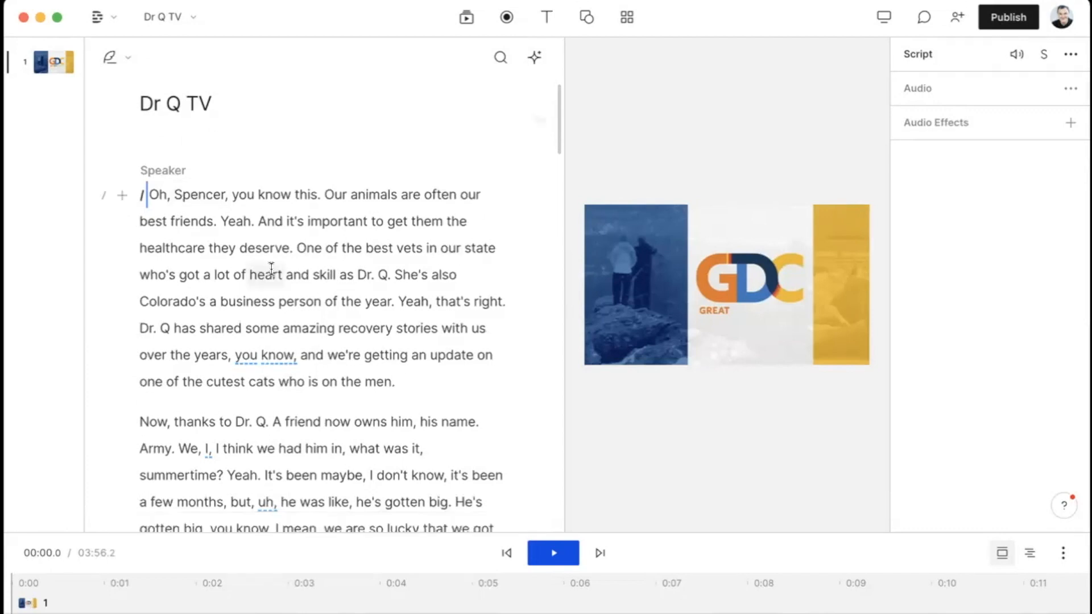
scroll(272, 272, "down", 5)
scroll(271, 271, "down", 2)
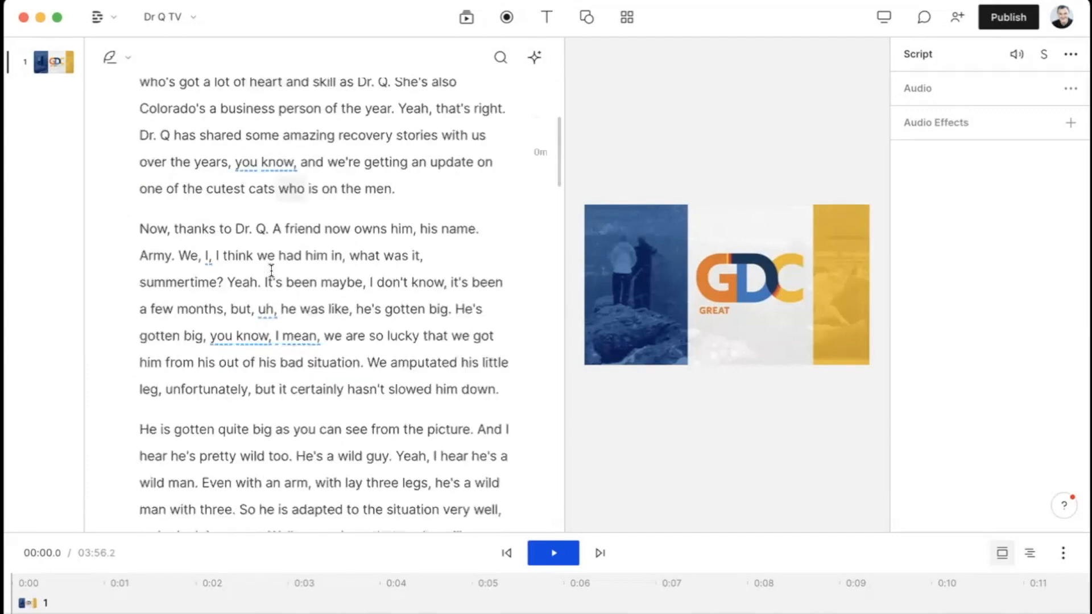
scroll(271, 271, "down", 2)
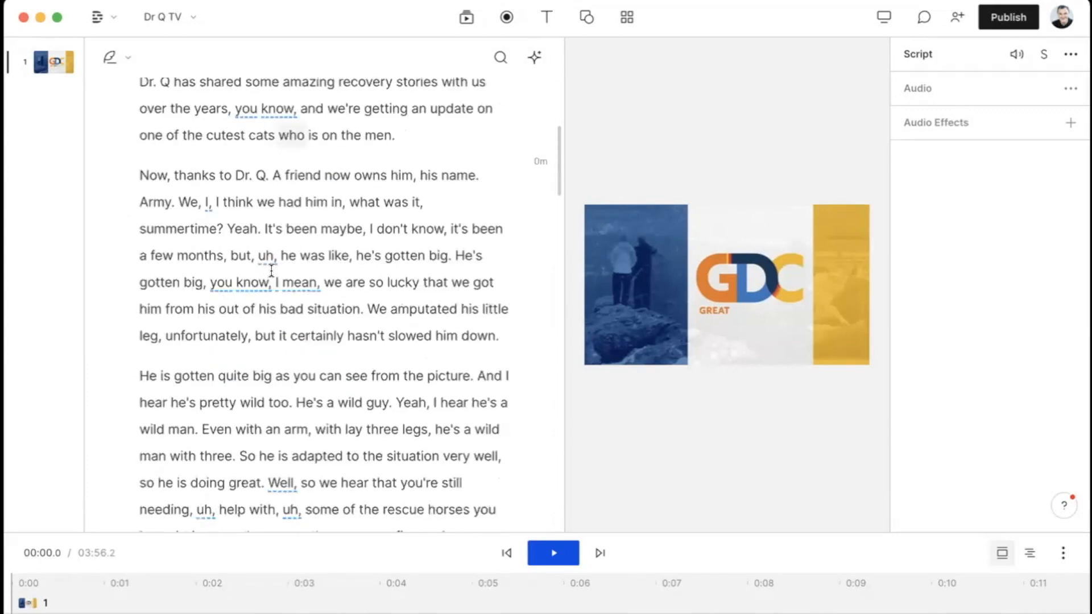
scroll(271, 271, "down", 1)
scroll(139, 348, "down", 1)
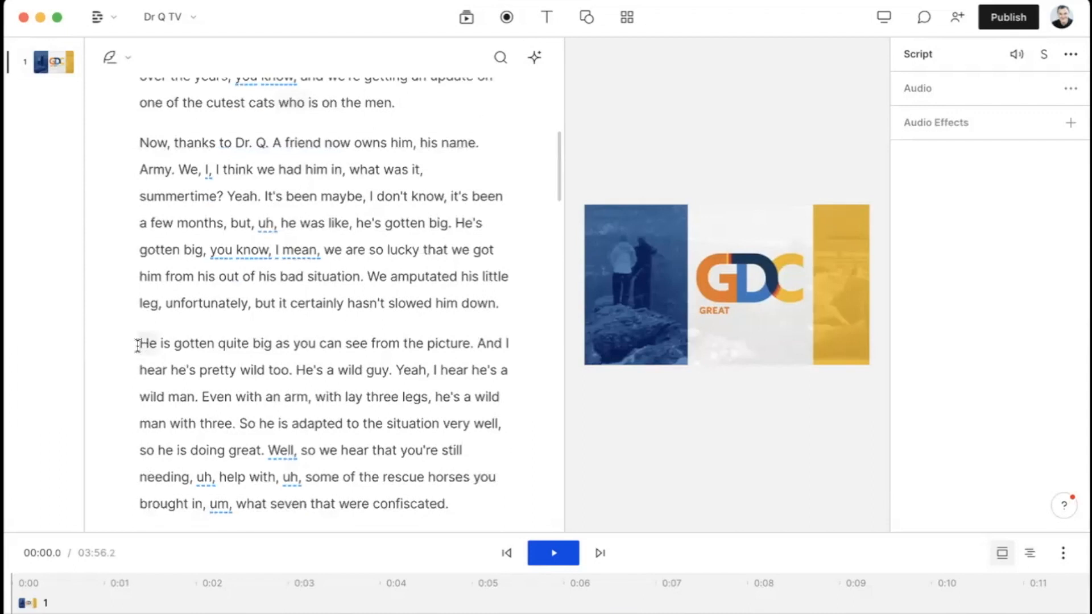
left_click(206, 333)
scroll(244, 328, "down", 2)
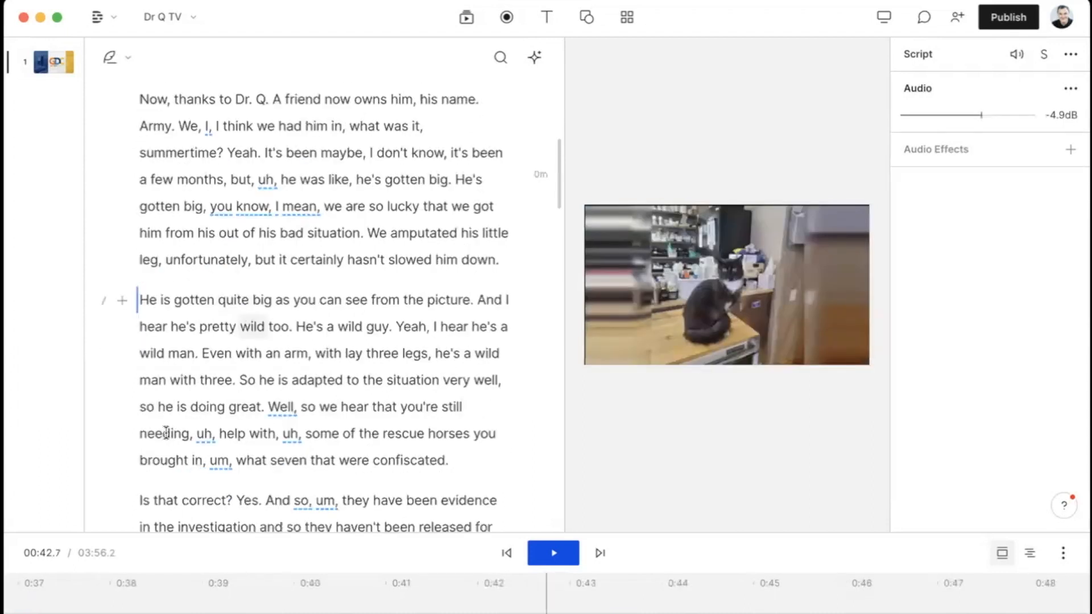
scroll(147, 447, "down", 2)
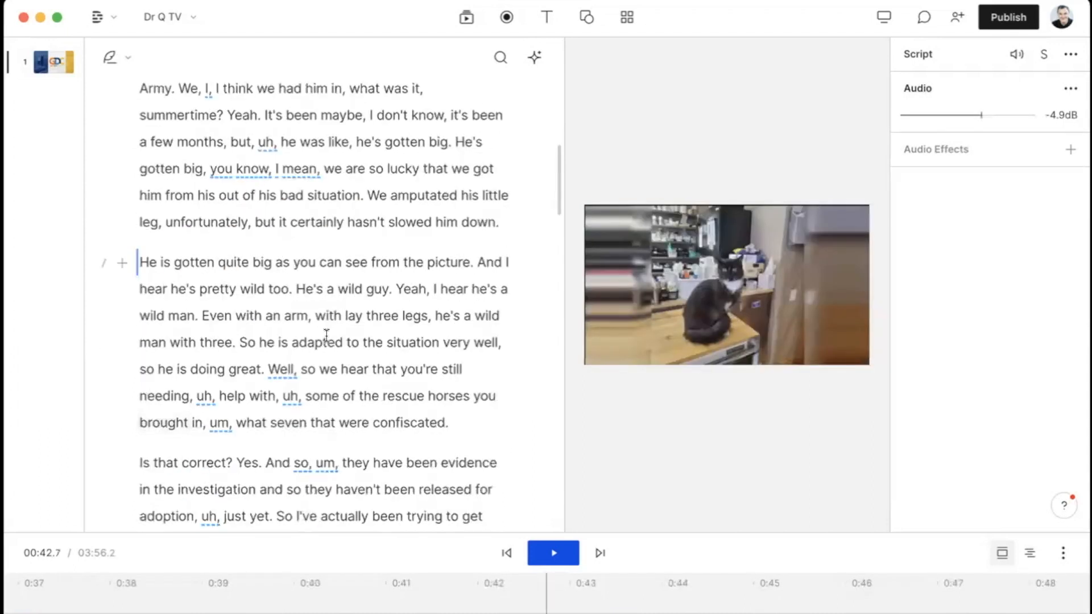
scroll(326, 339, "down", 2)
scroll(326, 332, "down", 2)
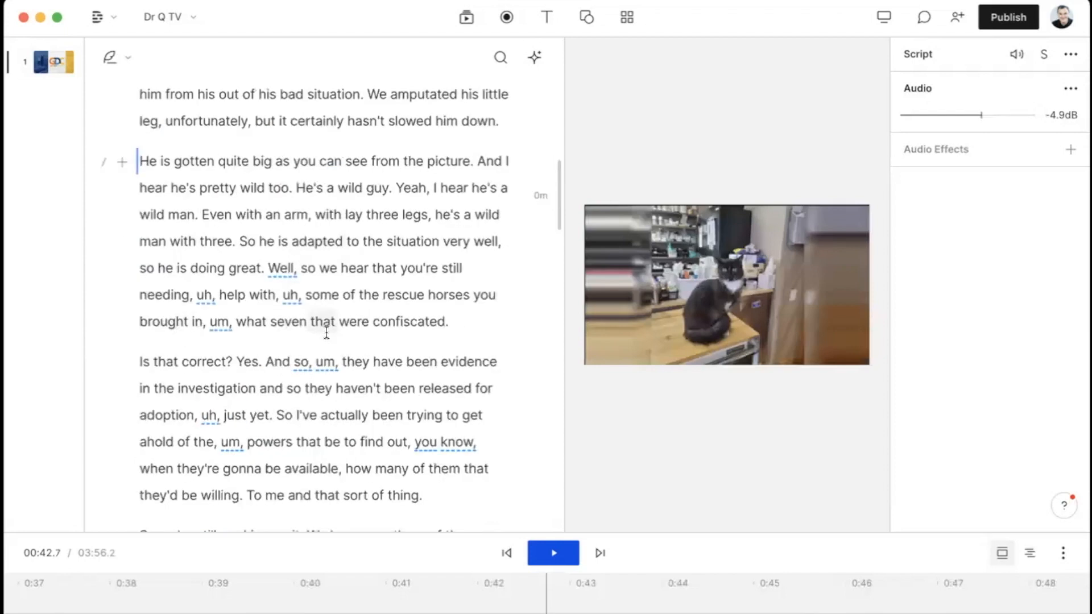
scroll(326, 342, "down", 1)
scroll(326, 353, "up", 1)
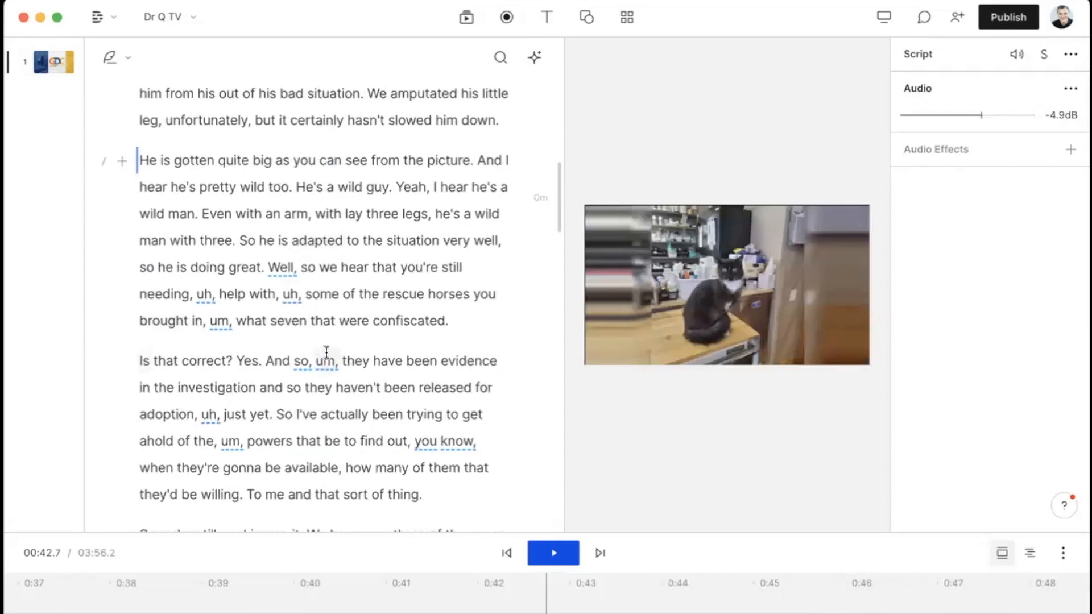
scroll(327, 351, "up", 1)
scroll(326, 351, "up", 3)
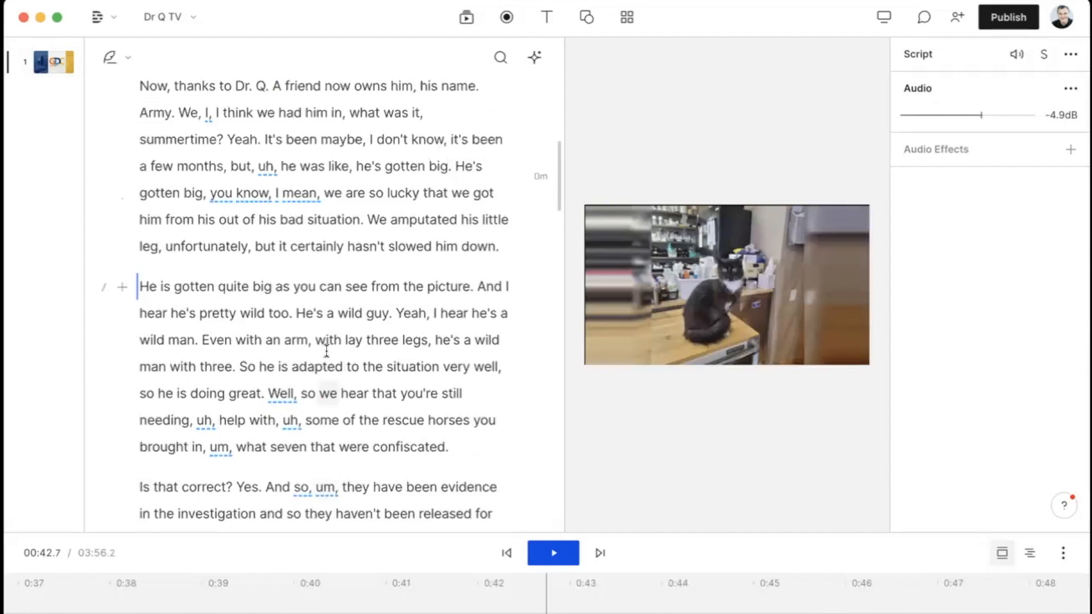
scroll(326, 351, "up", 2)
scroll(326, 351, "up", 6)
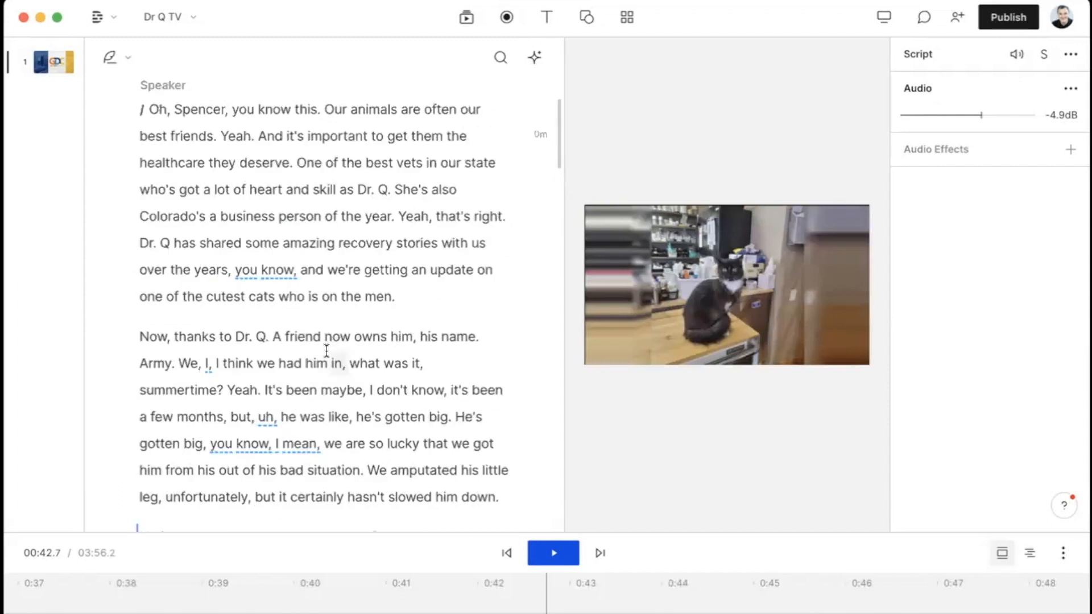
scroll(327, 350, "up", 4)
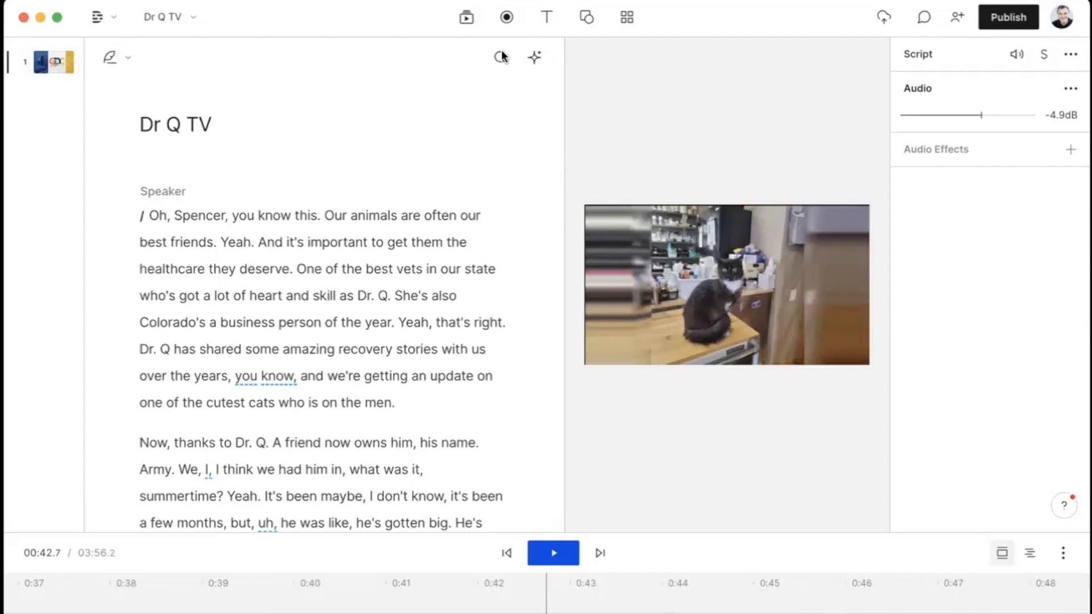
Start filler-word removal and exclude "you know what i mean", "or something", "i suppose", "i mean" and "but you know" from the words to find
left_click(535, 59)
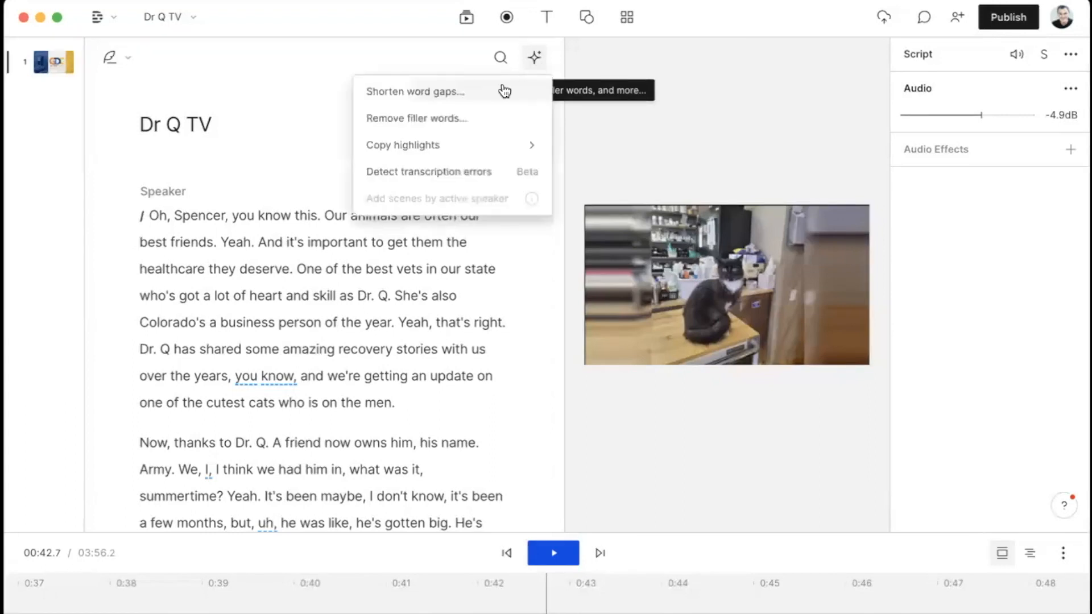
left_click(473, 118)
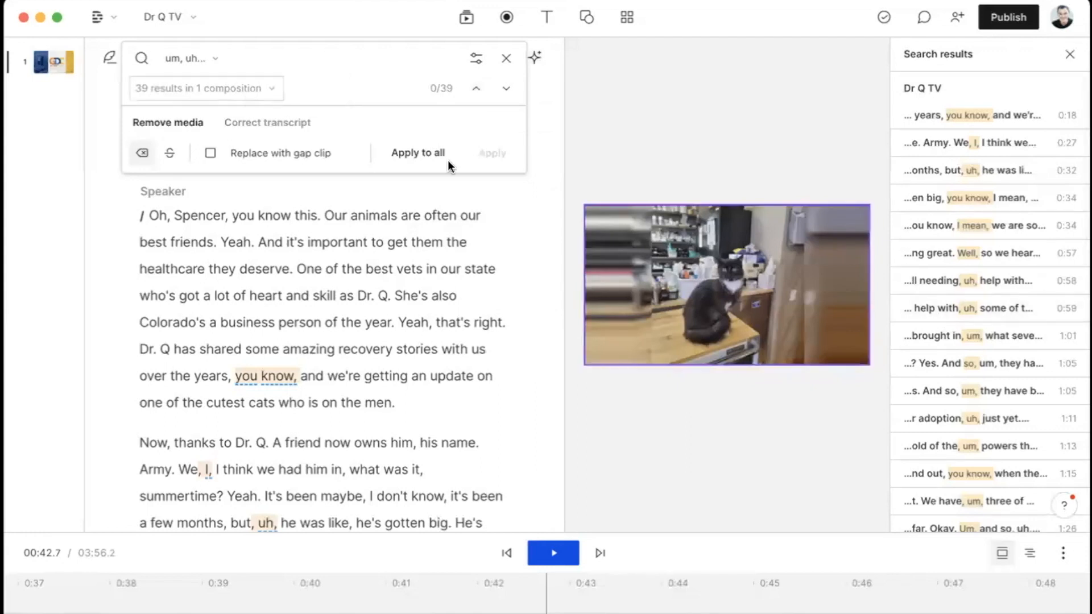
left_click(216, 60)
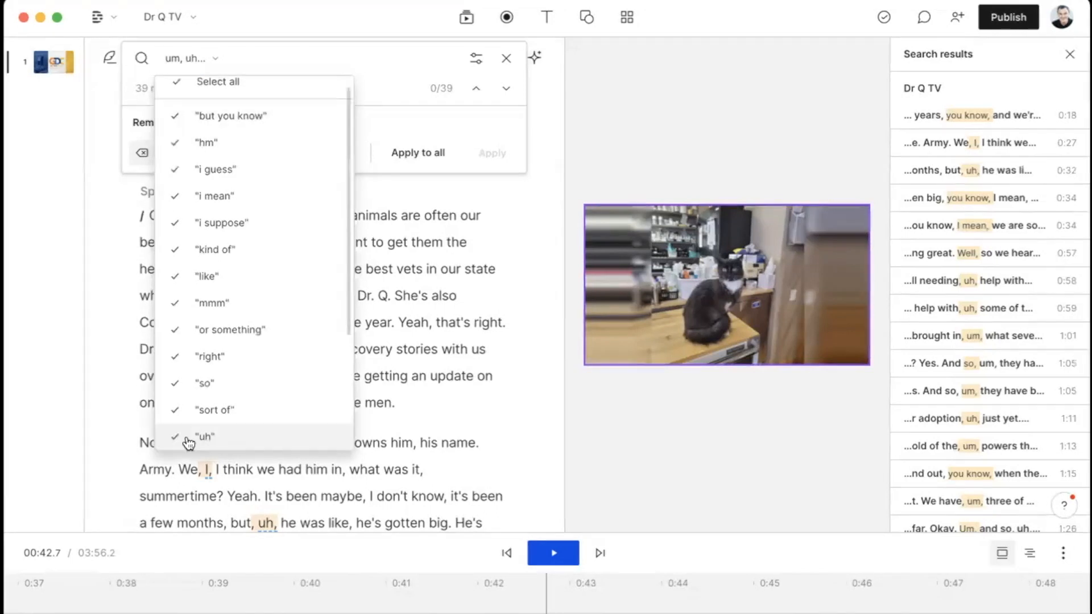
scroll(241, 425, "down", 1)
scroll(205, 441, "down", 3)
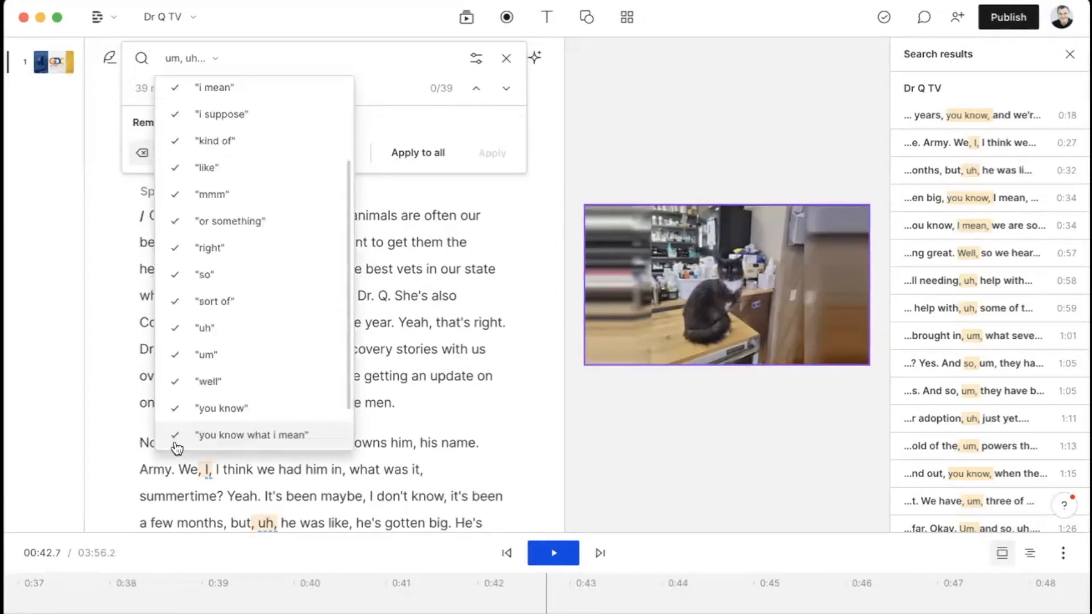
left_click(177, 438)
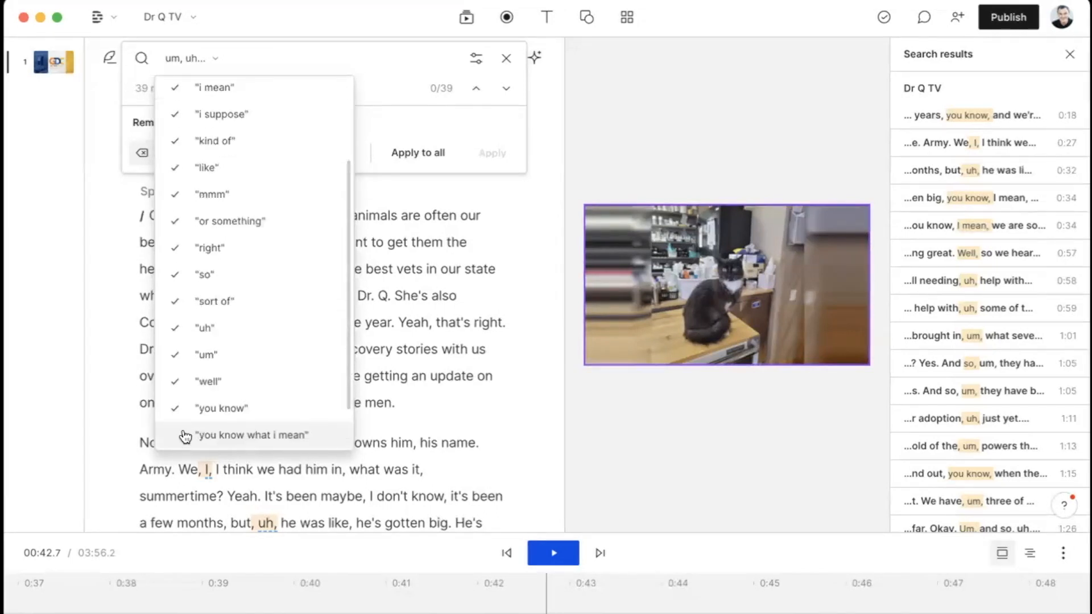
left_click(177, 227)
scroll(176, 199, "up", 4)
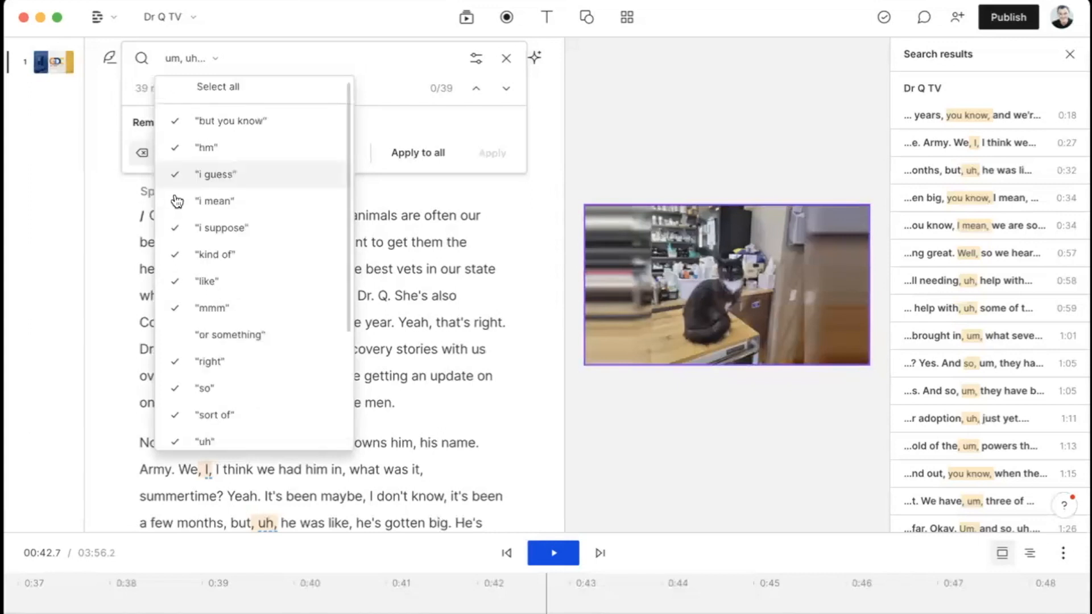
left_click(176, 226)
left_click(176, 201)
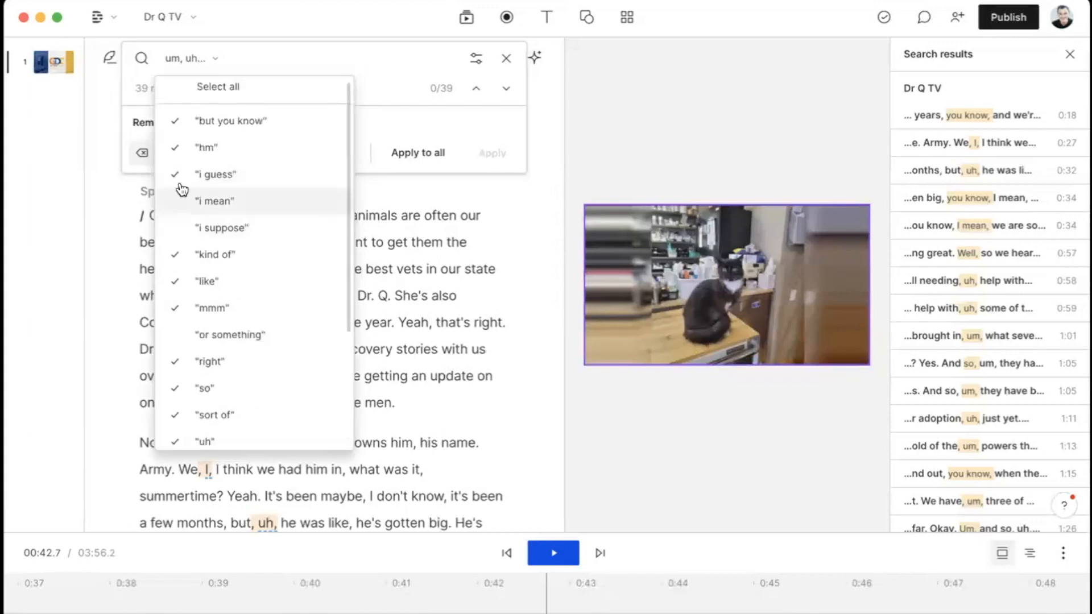
left_click(178, 129)
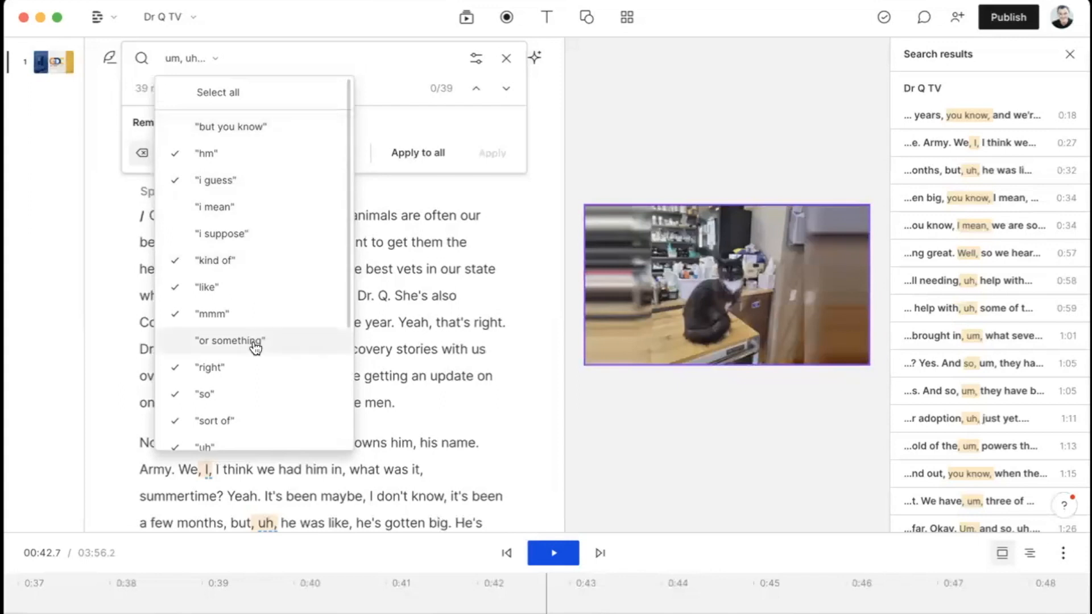
scroll(234, 293, "down", 3)
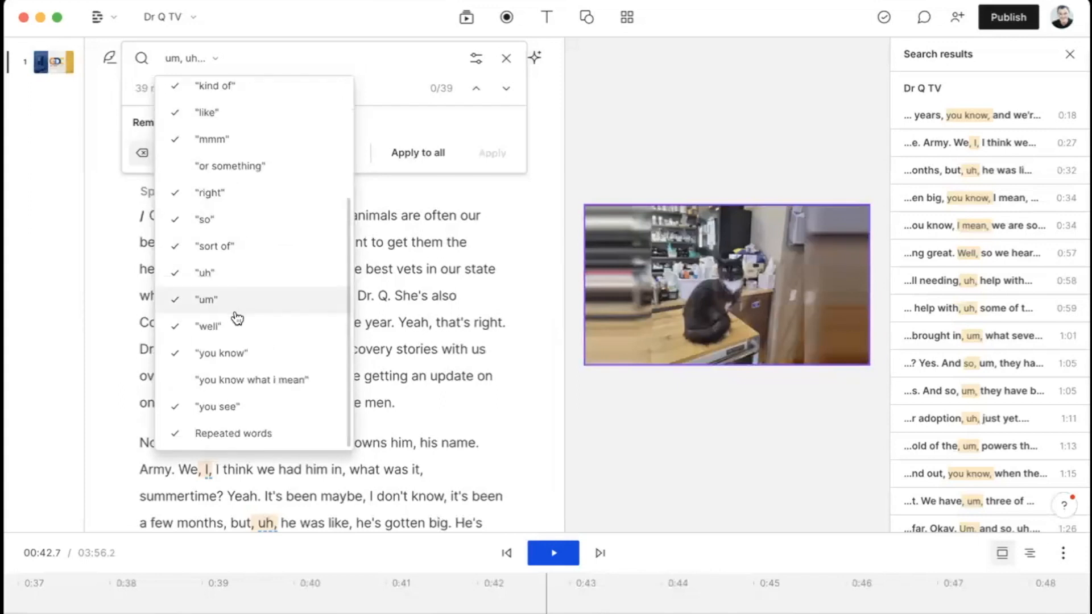
left_click(388, 53)
Remove the media of all matched filler words without gap clips, and close the filler-word search
left_click(414, 153)
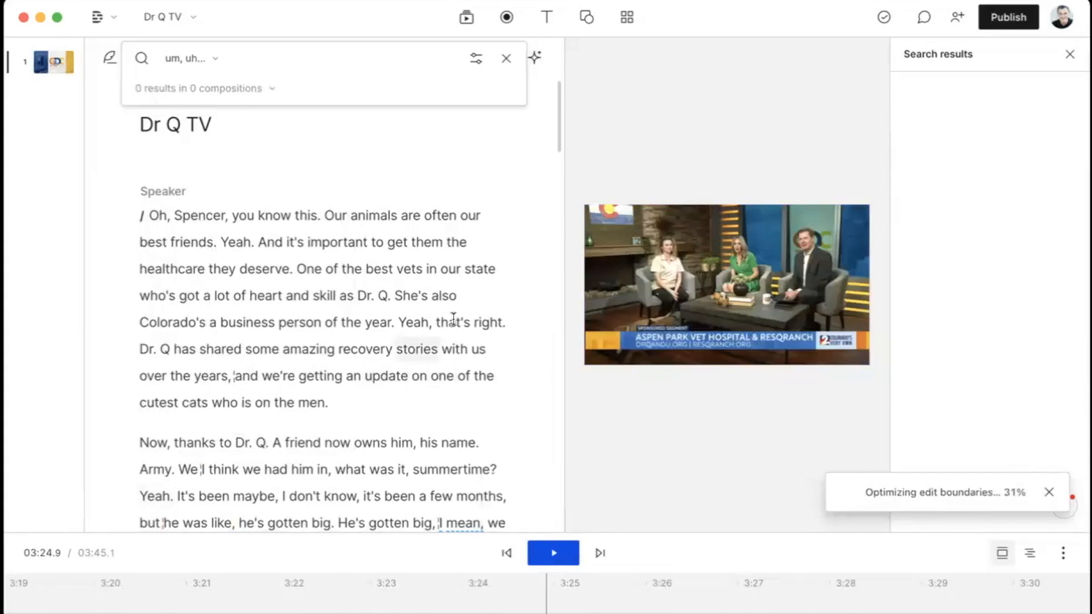
left_click(794, 357)
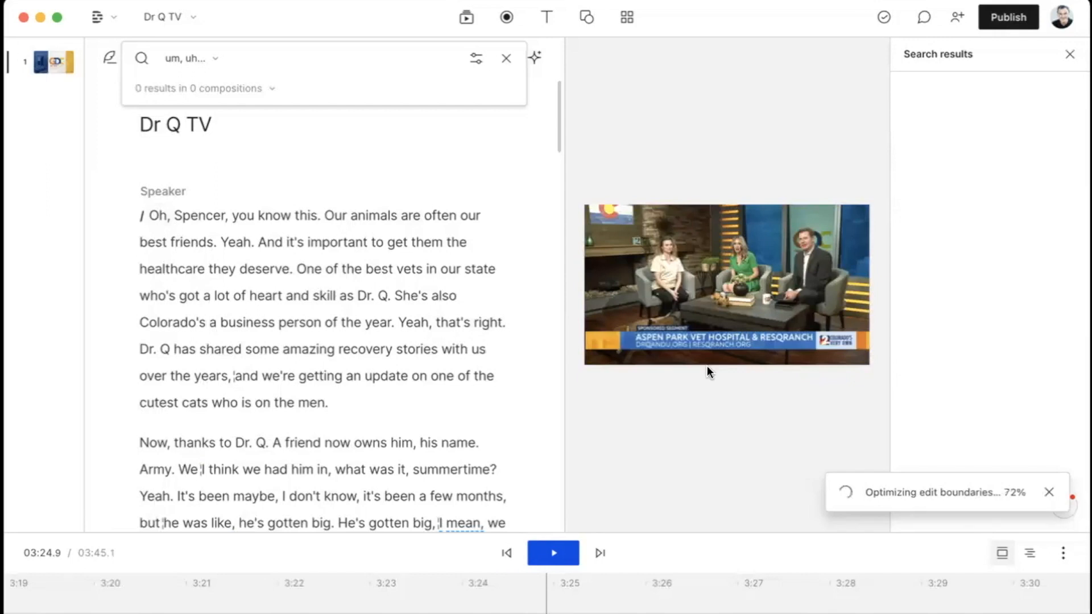
left_click(763, 347)
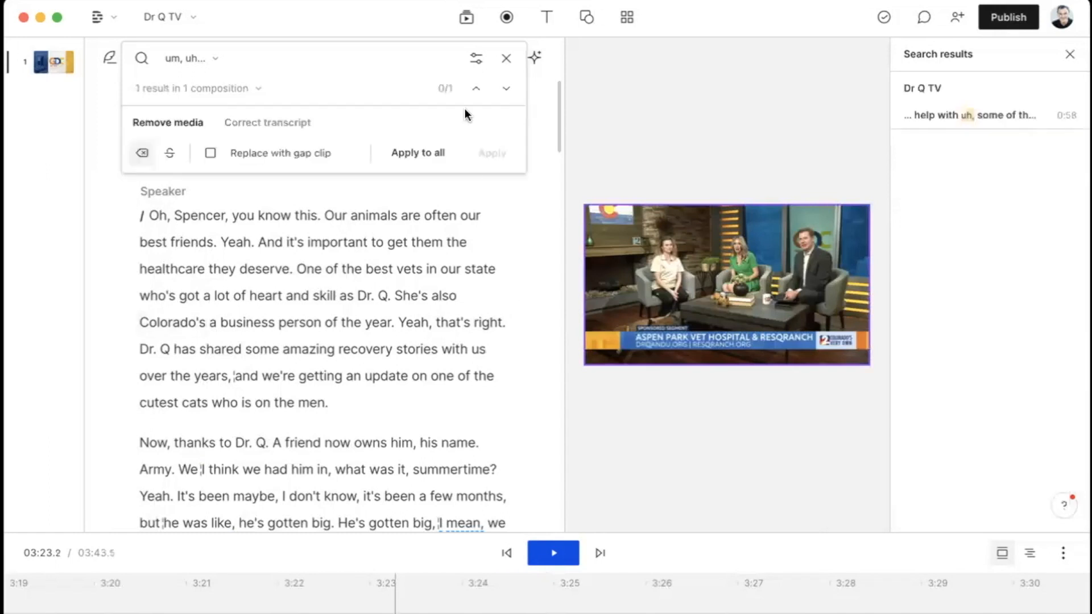
left_click(610, 92)
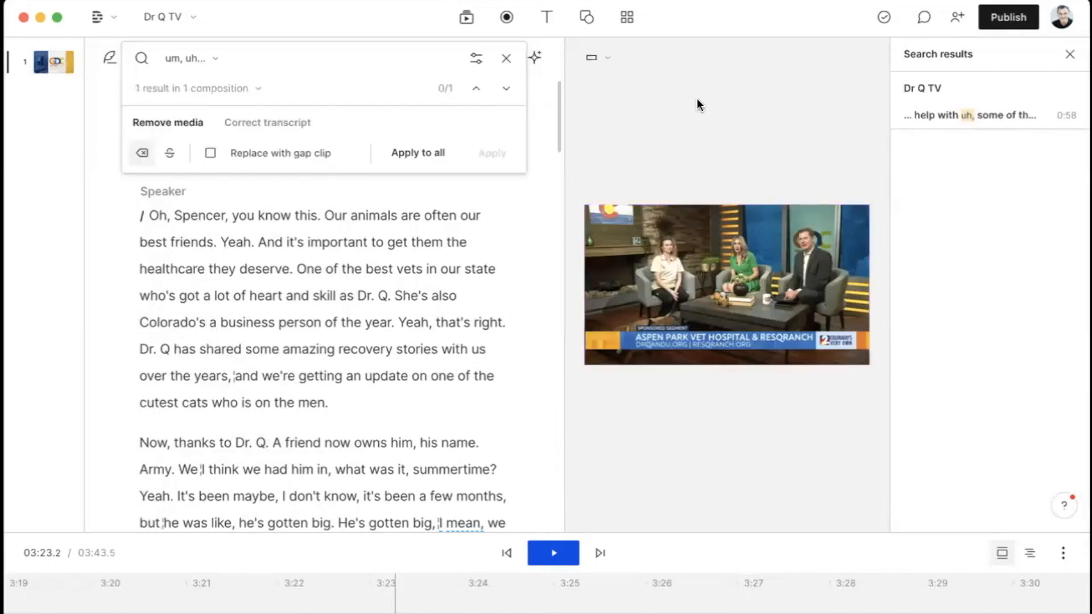
left_click(507, 58)
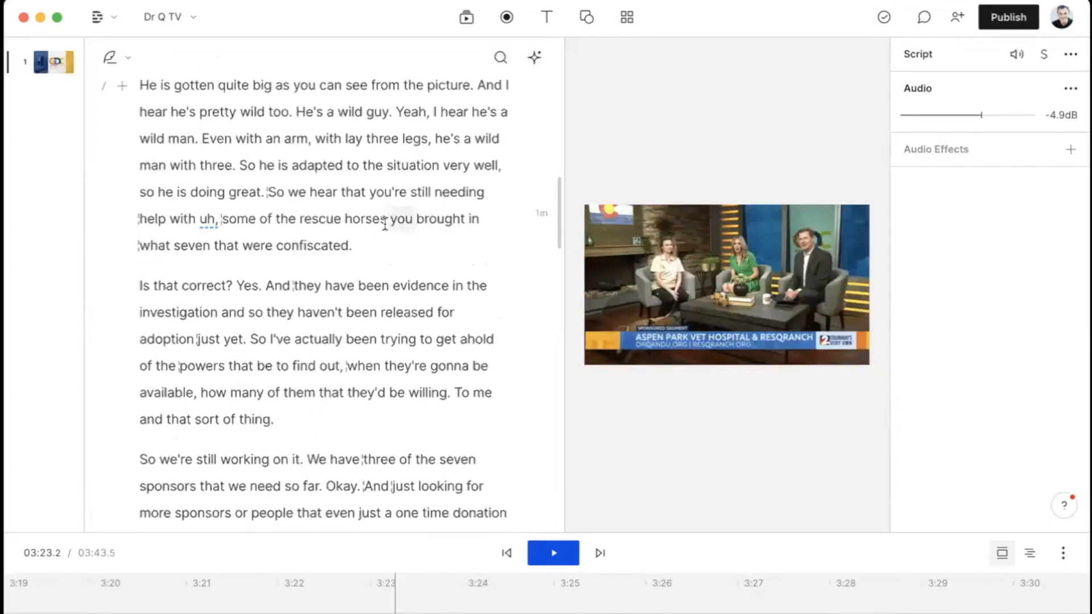
Review the edited transcript down to its end and back to check the places where filler words were cut
scroll(381, 227, "down", 15)
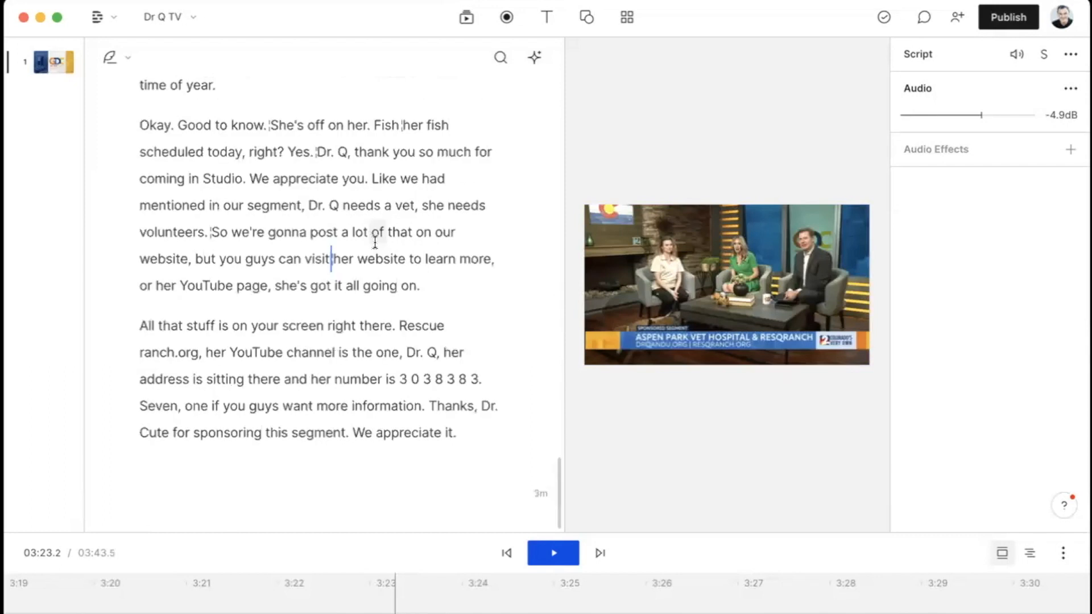
scroll(398, 308, "up", 6)
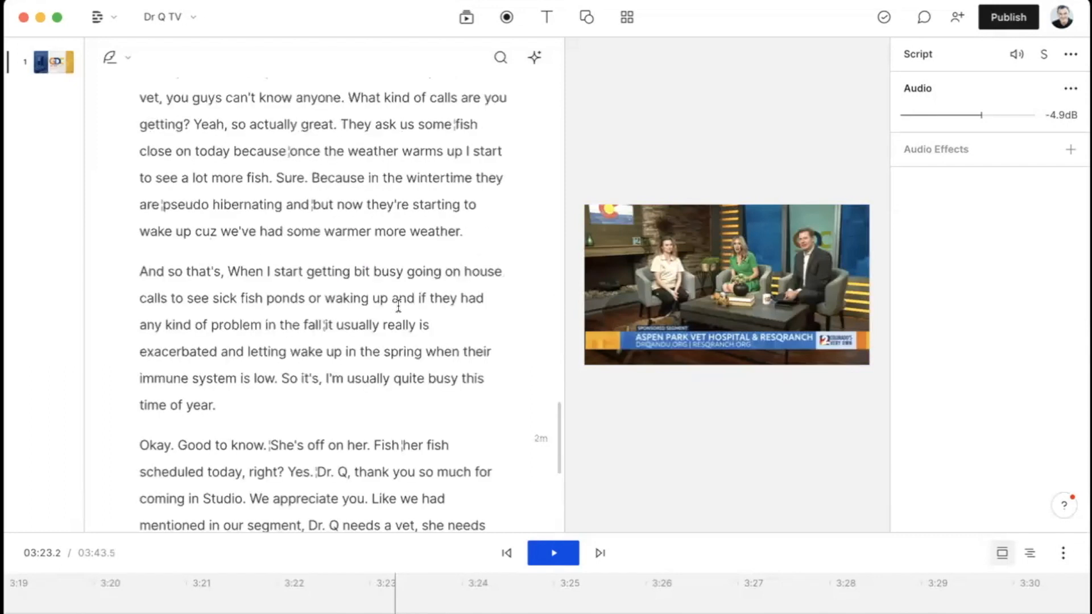
scroll(398, 307, "up", 7)
scroll(398, 306, "up", 5)
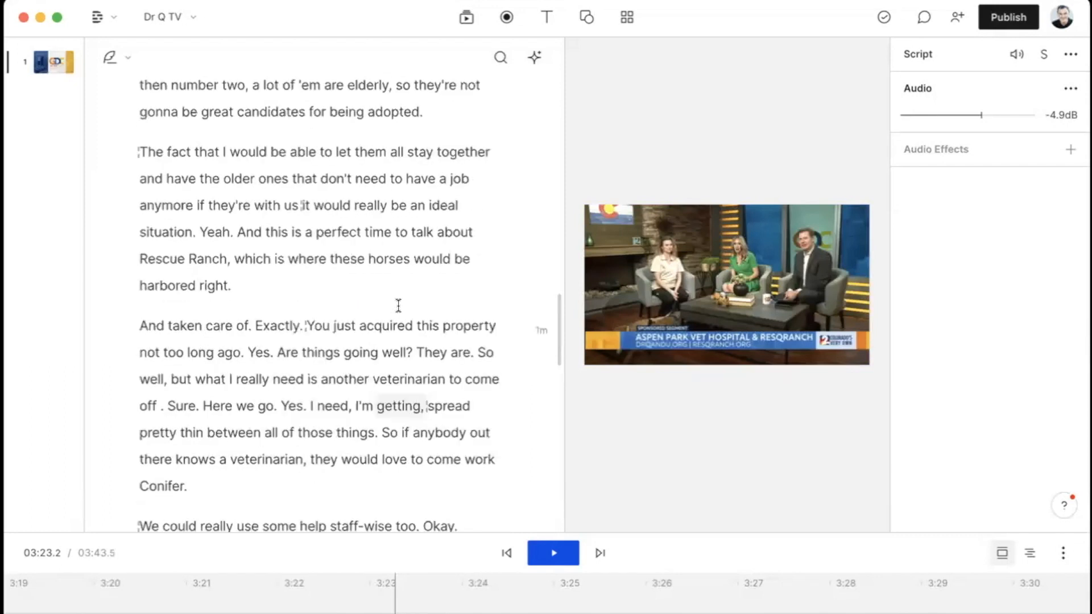
Delete the leftover filler word "uh" from "help with uh, some of the rescue horses"
scroll(398, 306, "up", 4)
scroll(397, 305, "up", 1)
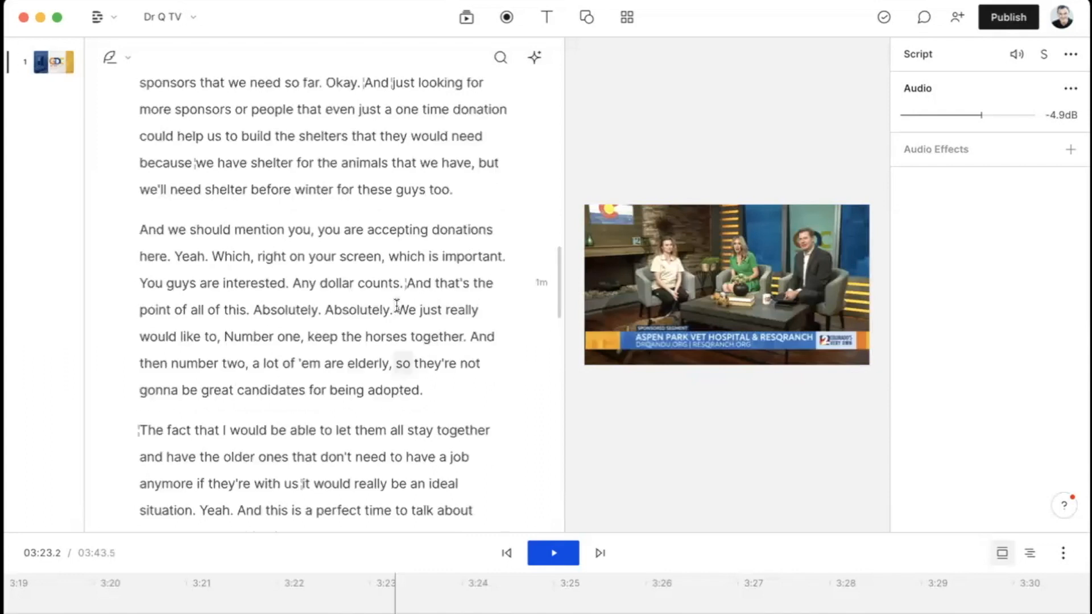
scroll(396, 306, "up", 5)
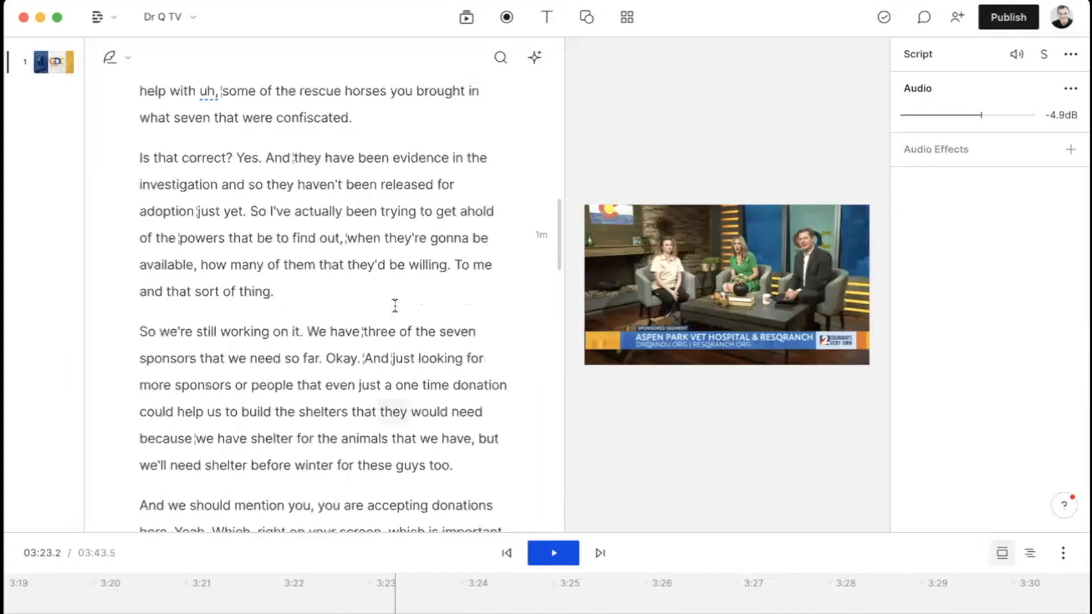
scroll(395, 306, "up", 4)
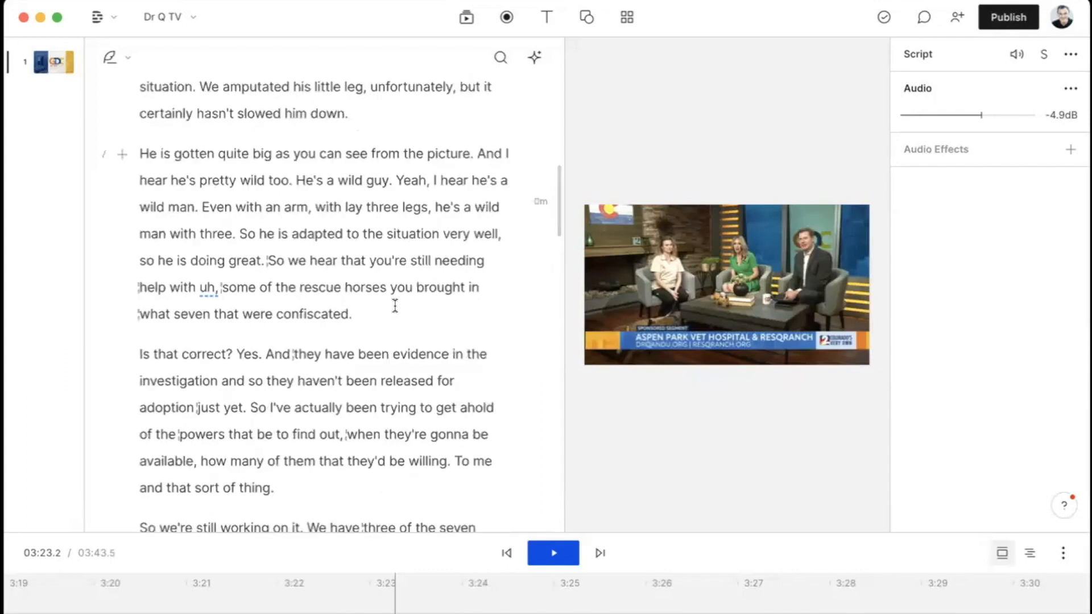
double_click(202, 289)
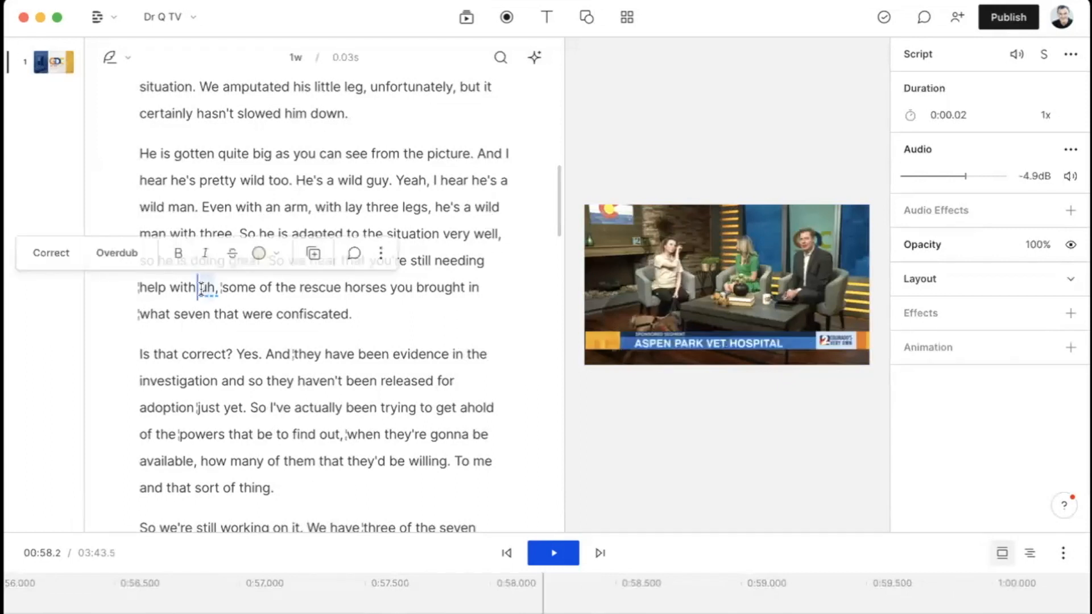
key("BackSpace")
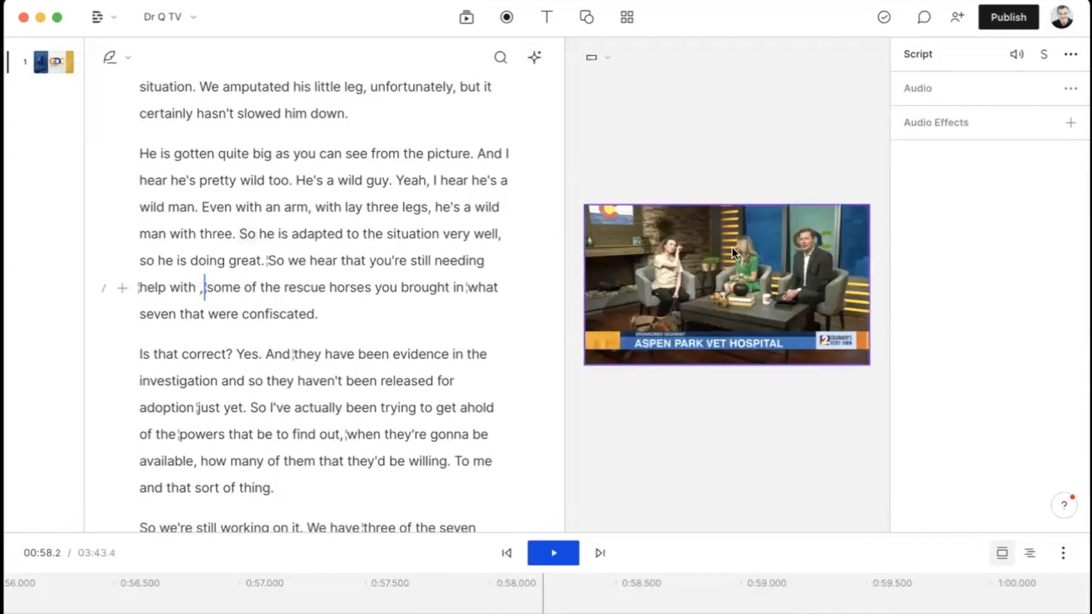
Select the underlined phrase "I mean" after "He's gotten big" to check its video frame, and clear the selection
scroll(312, 176, "up", 1)
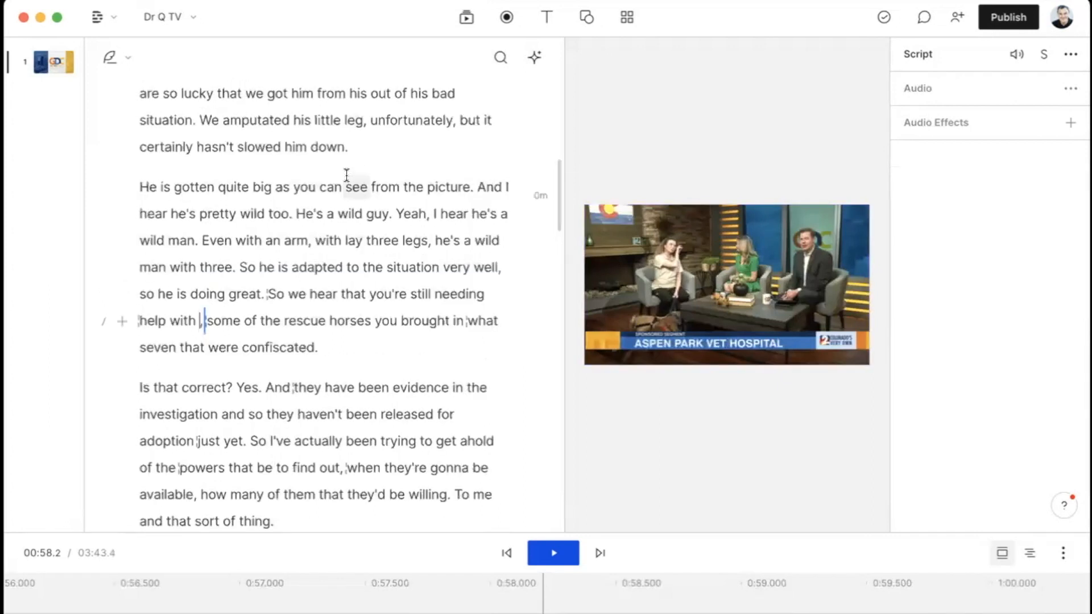
scroll(499, 164, "up", 2)
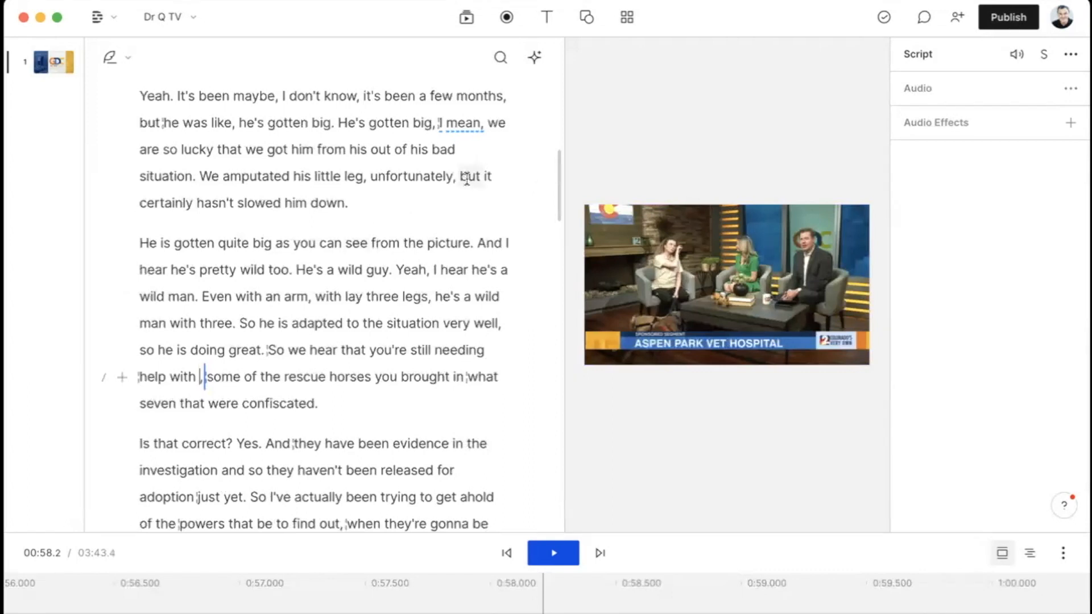
scroll(492, 142, "up", 1)
double_click(471, 134)
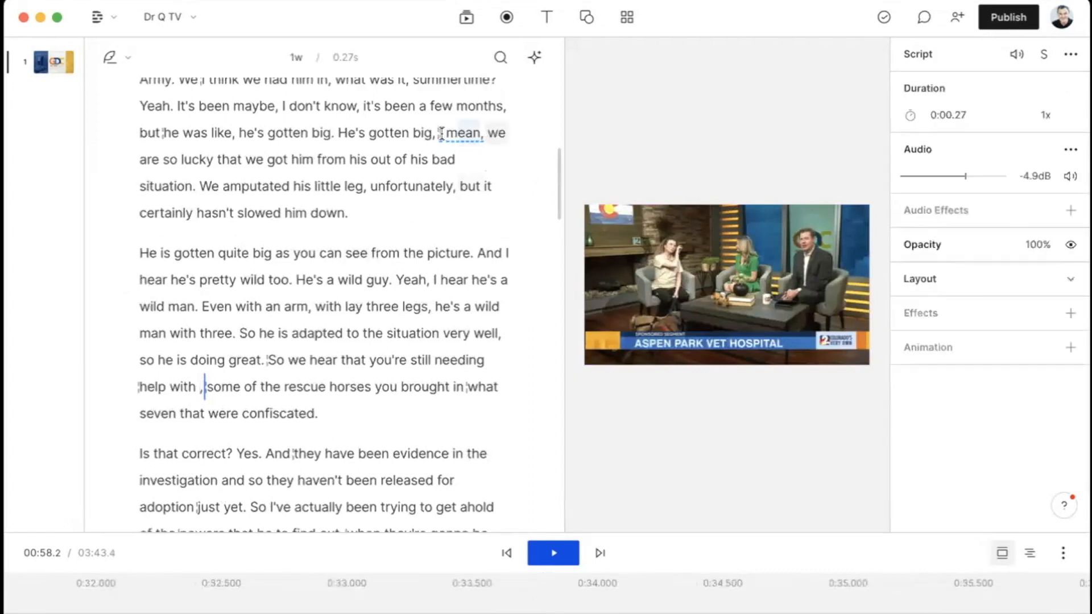
left_click(436, 134, "shift")
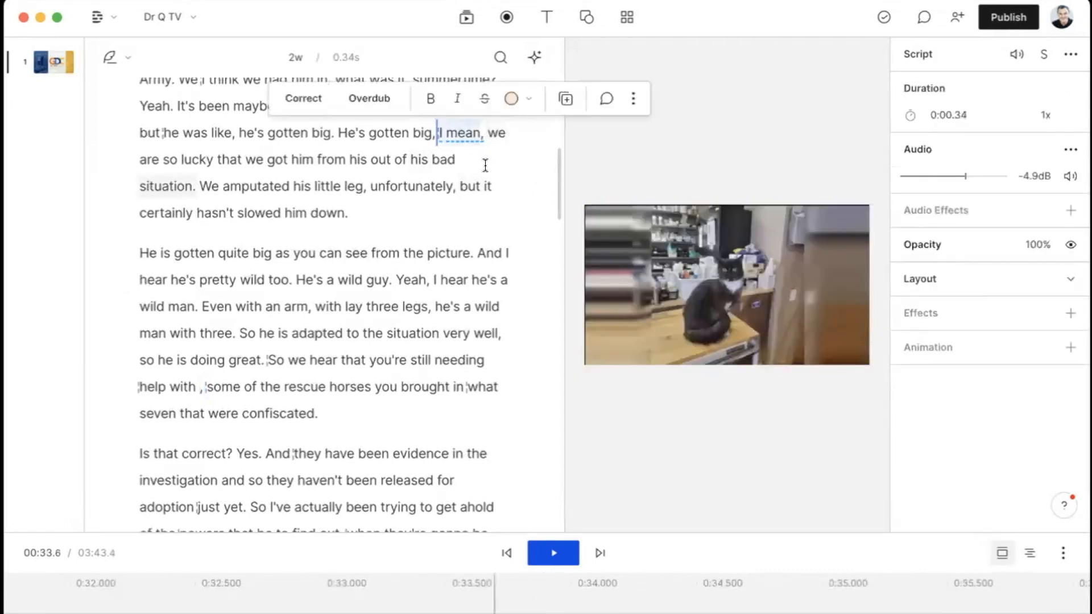
scroll(368, 226, "up", 1)
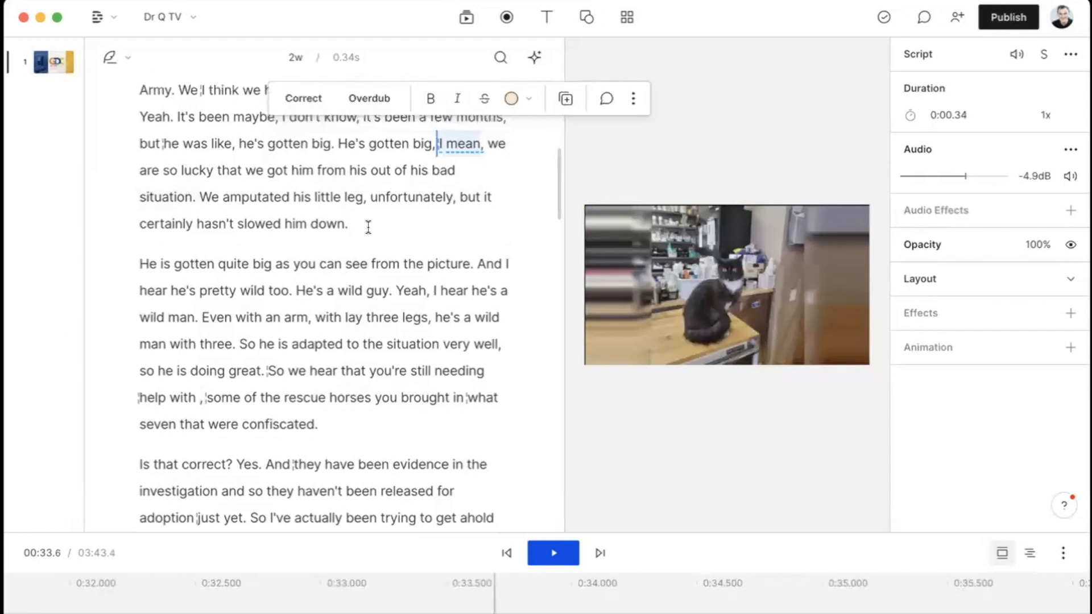
scroll(366, 192, "up", 3)
left_click(371, 190)
Select "She's also" in the opening paragraph to view the Correct and Overdub options, and deselect it
scroll(372, 198, "up", 3)
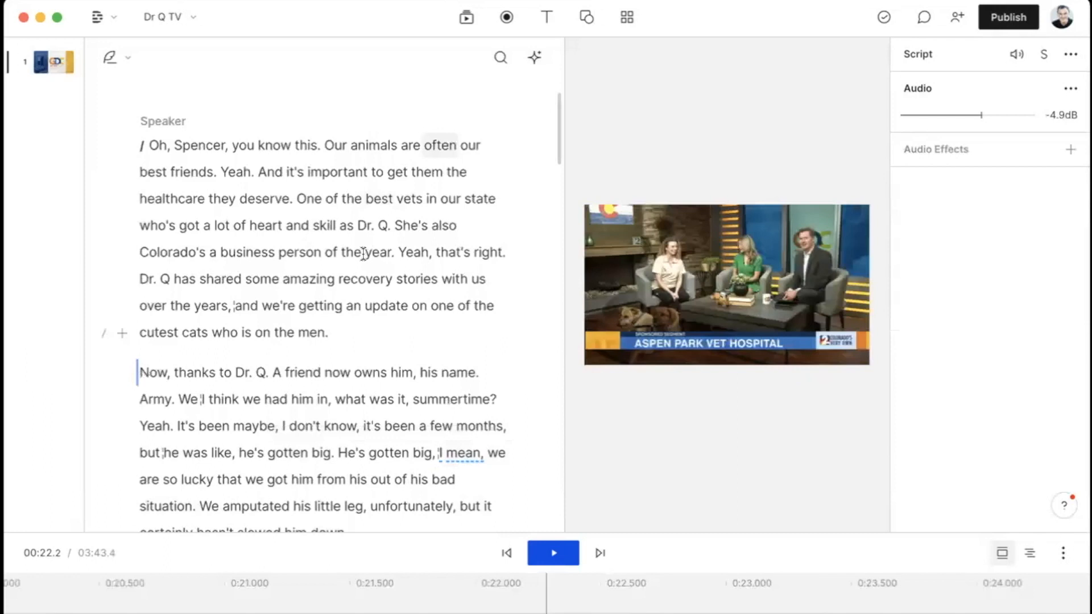
left_click_drag(416, 228, 453, 224)
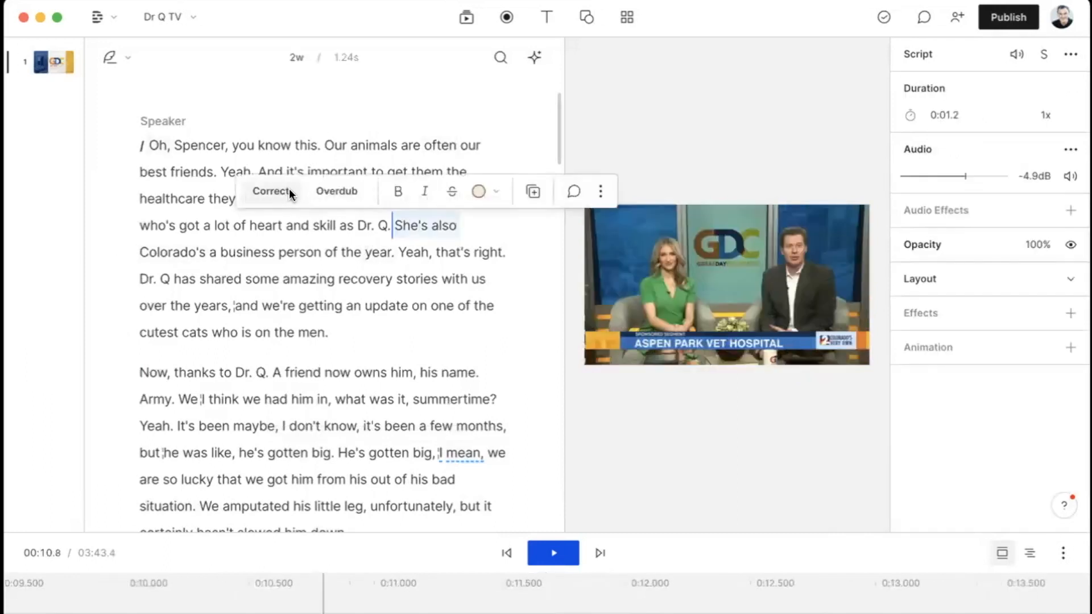
left_click(424, 327)
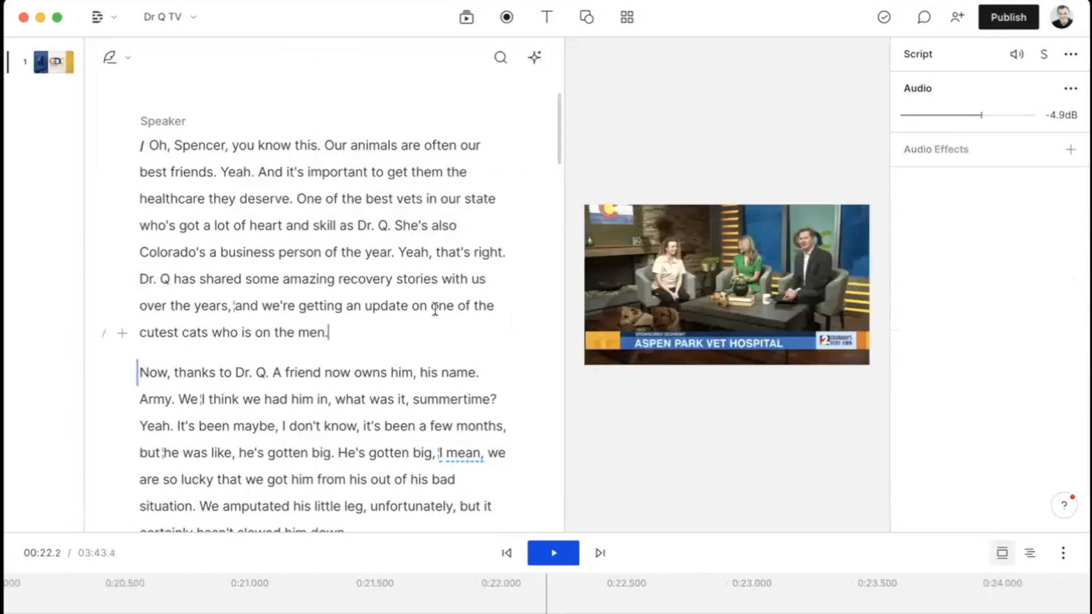
Add the Studio Sound audio repair effect to the script and play back the start of the second paragraph to hear it
left_click(1071, 151)
mouse_move(1033, 114)
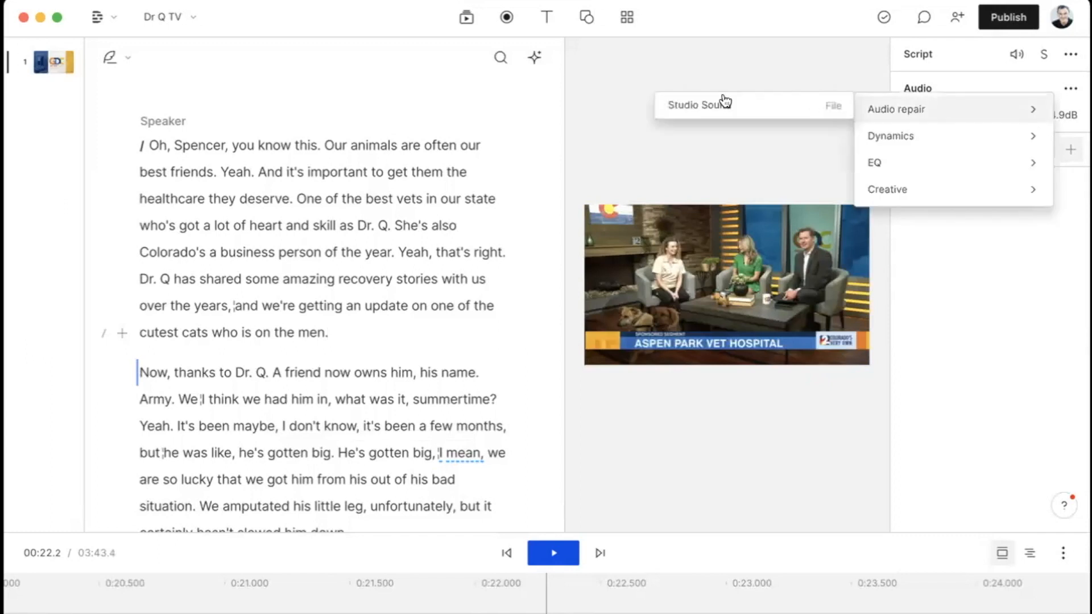
left_click(723, 103)
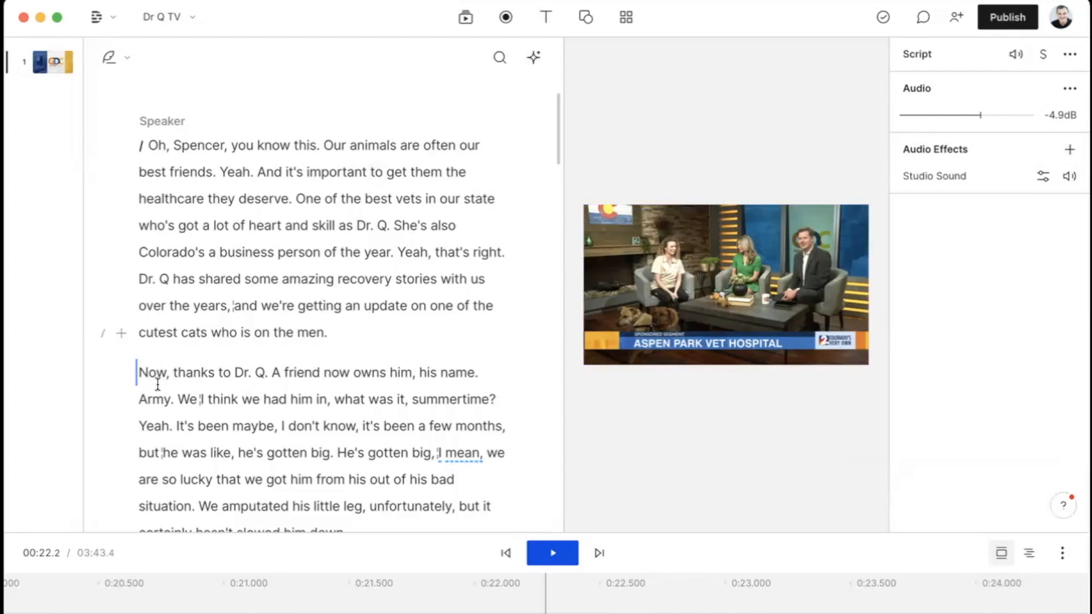
key("space")
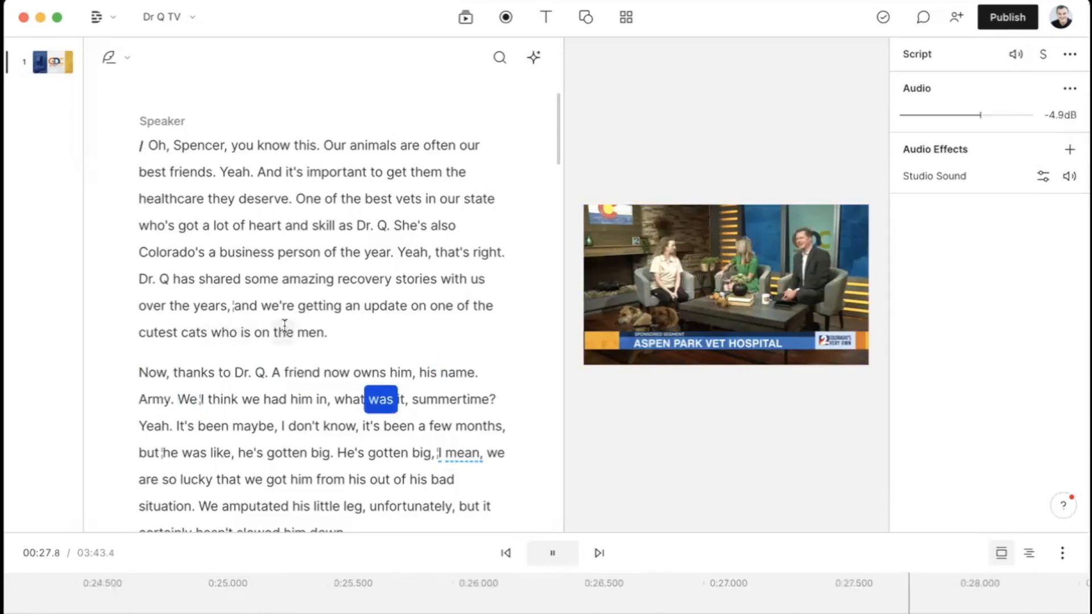
key("space")
left_click(714, 289)
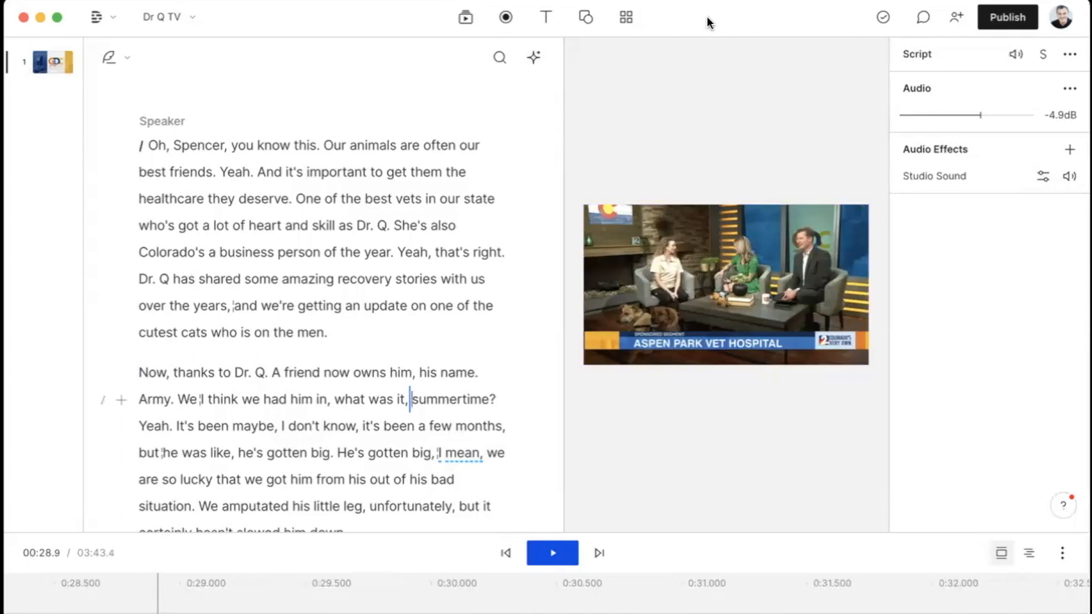
Glance over the template gallery and close it, and set the video's aspect ratio to Square 1:1
left_click(626, 19)
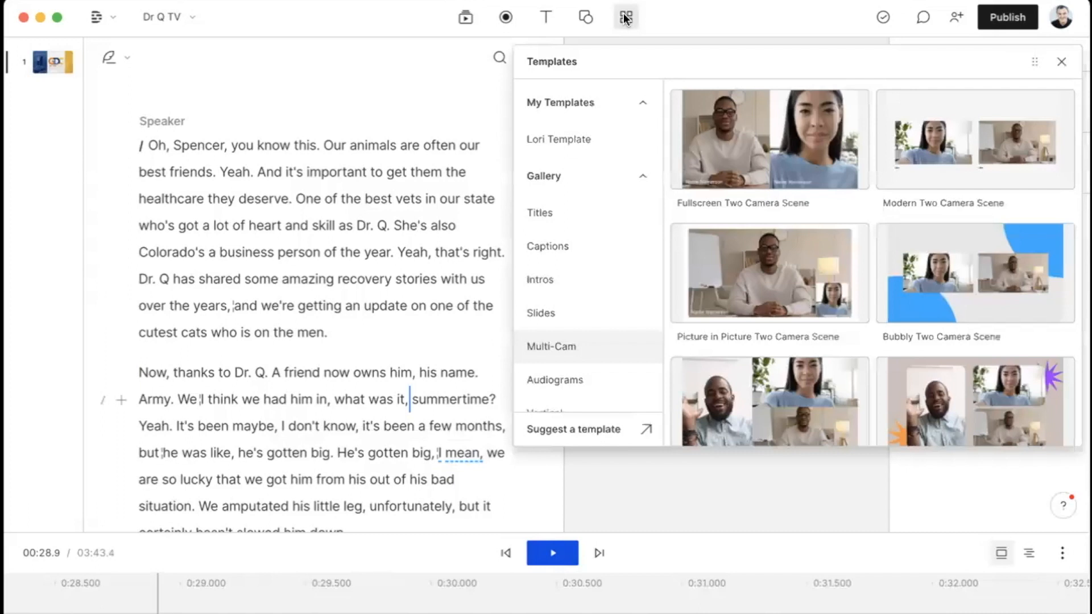
left_click(626, 17)
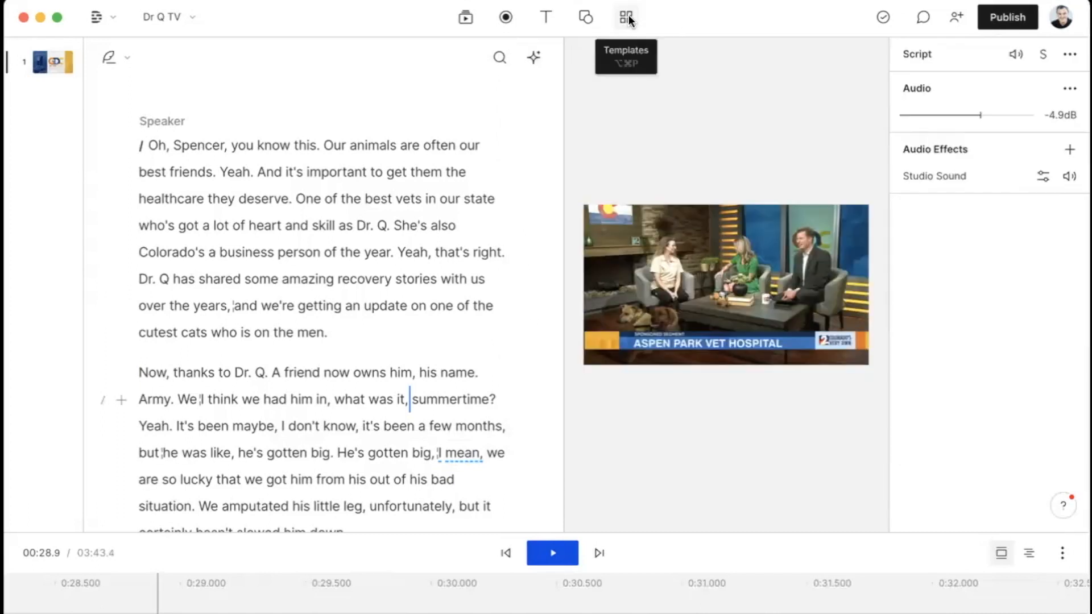
mouse_move(589, 67)
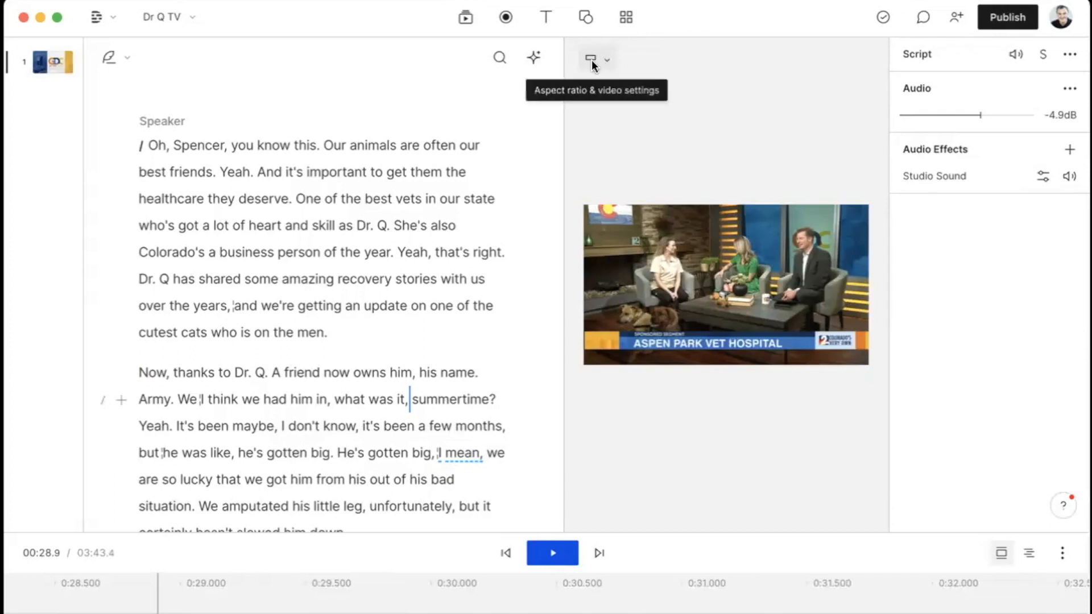
left_click(608, 59)
left_click(607, 58)
left_click(608, 58)
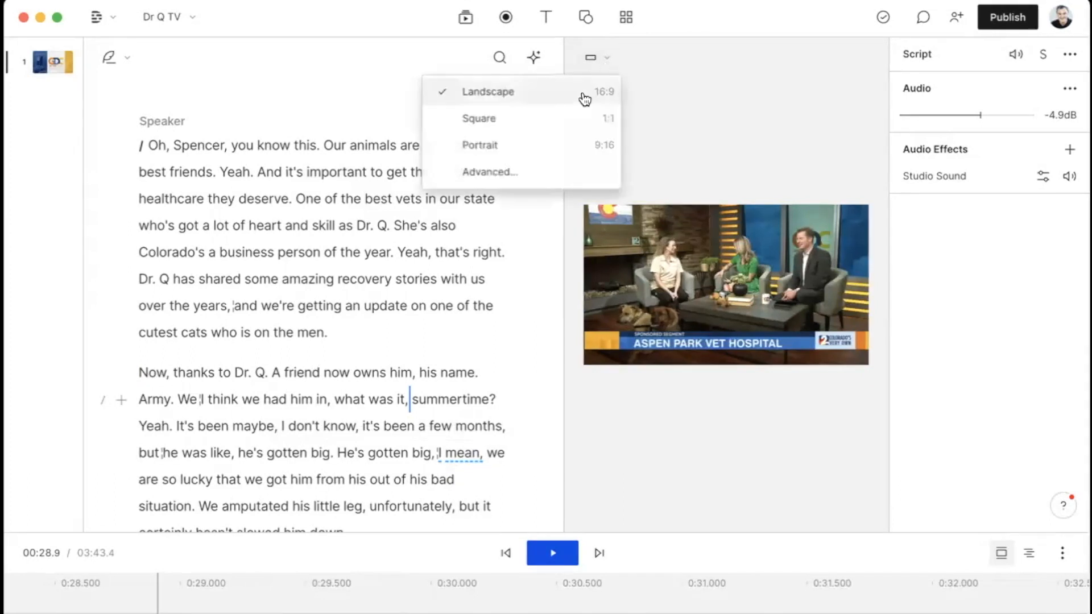
left_click(571, 122)
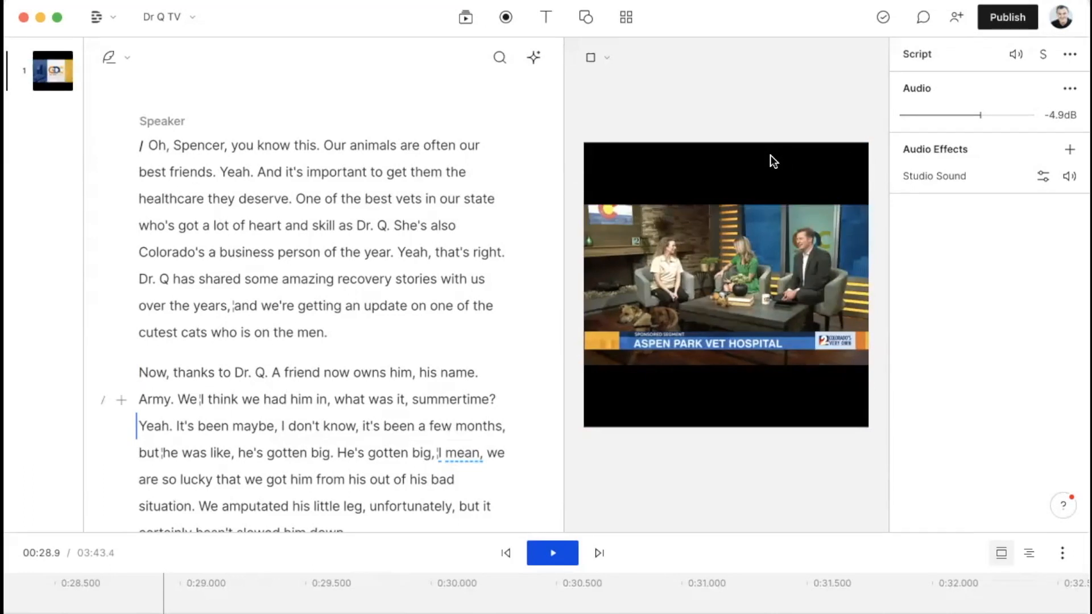
Add captions to the video, make their box slightly taller and move it into the empty band above the picture
left_click(545, 17)
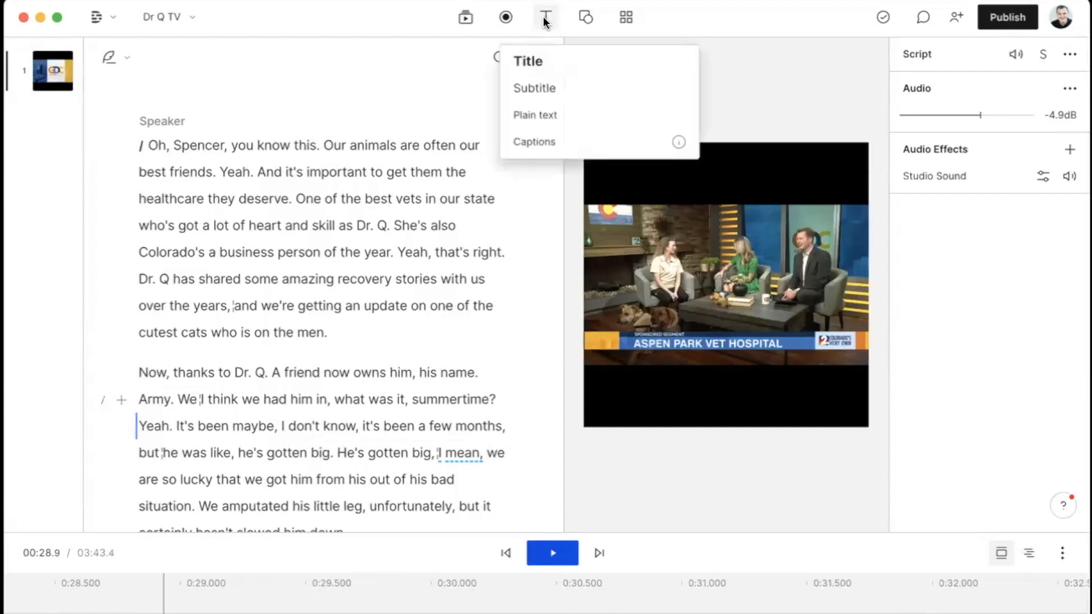
left_click(545, 143)
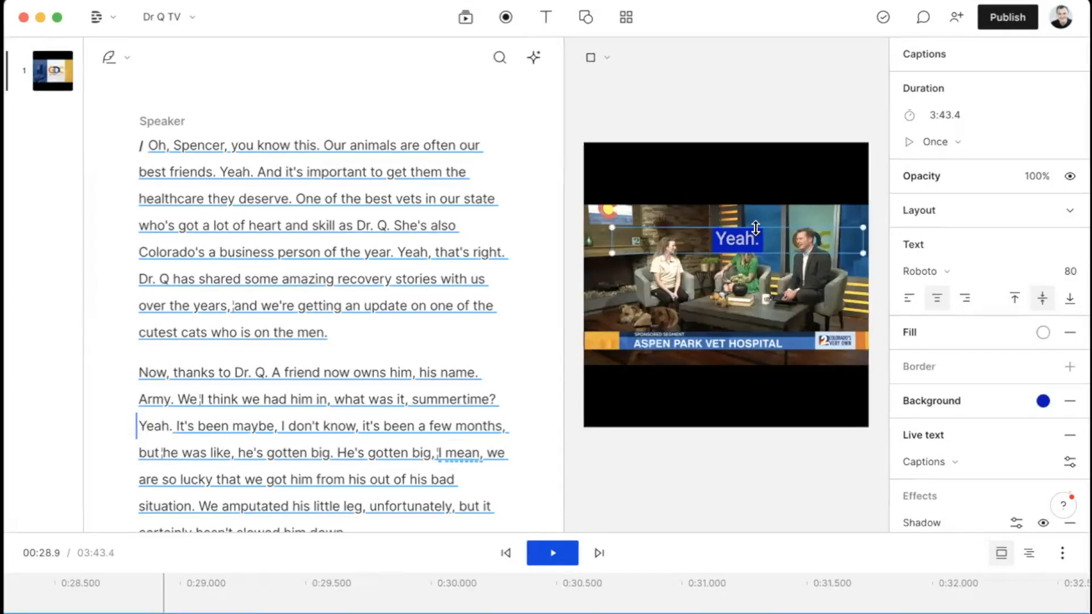
left_click_drag(716, 230, 712, 236)
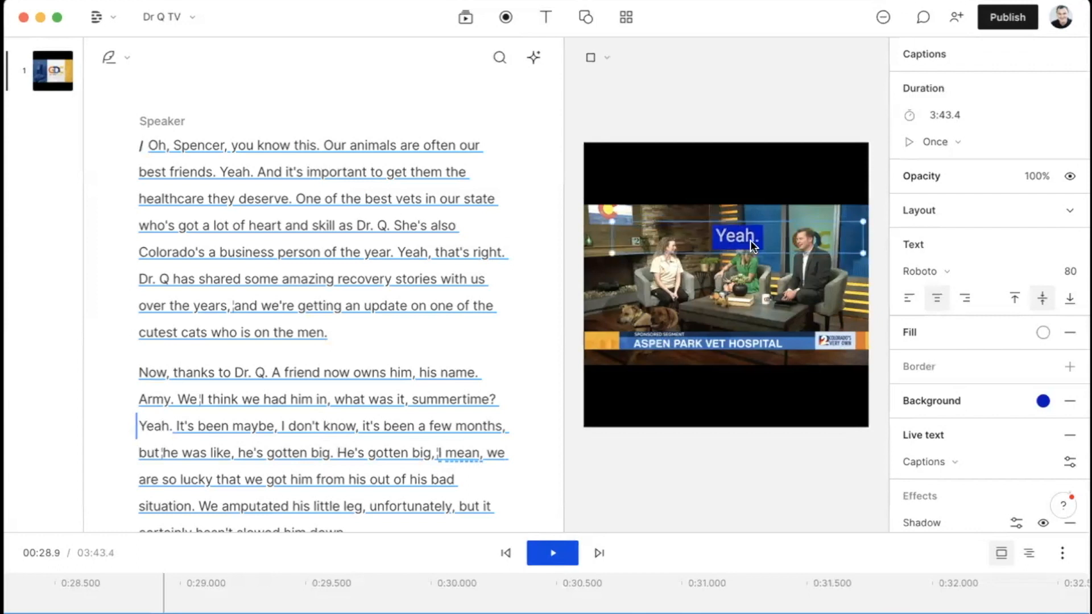
left_click(723, 149)
left_click_drag(735, 236, 727, 179)
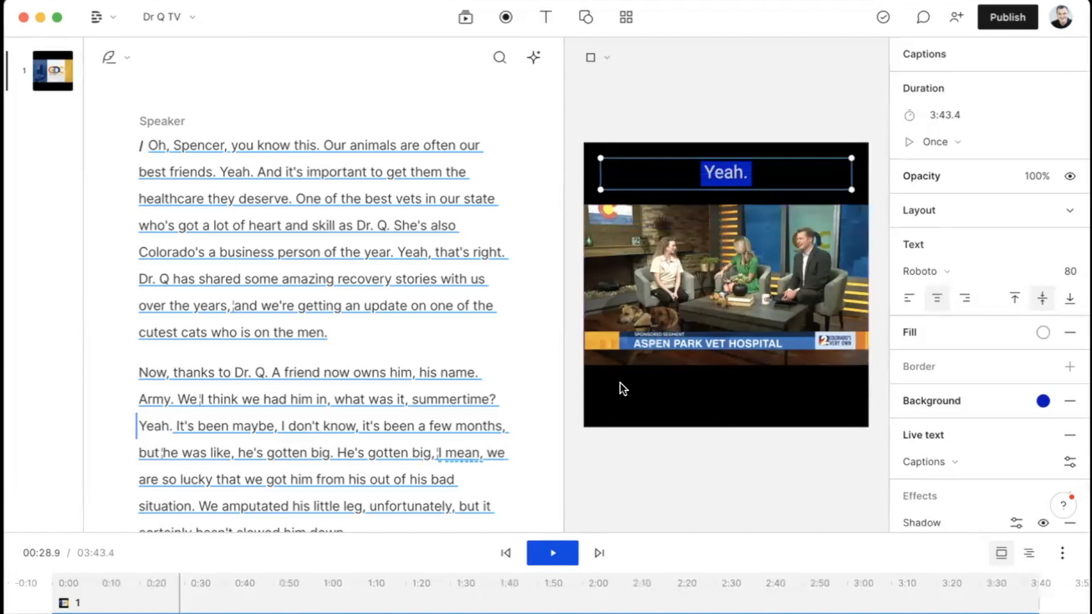
Add a background to the scene and set its colour to the orange f6b50a
left_click(617, 399)
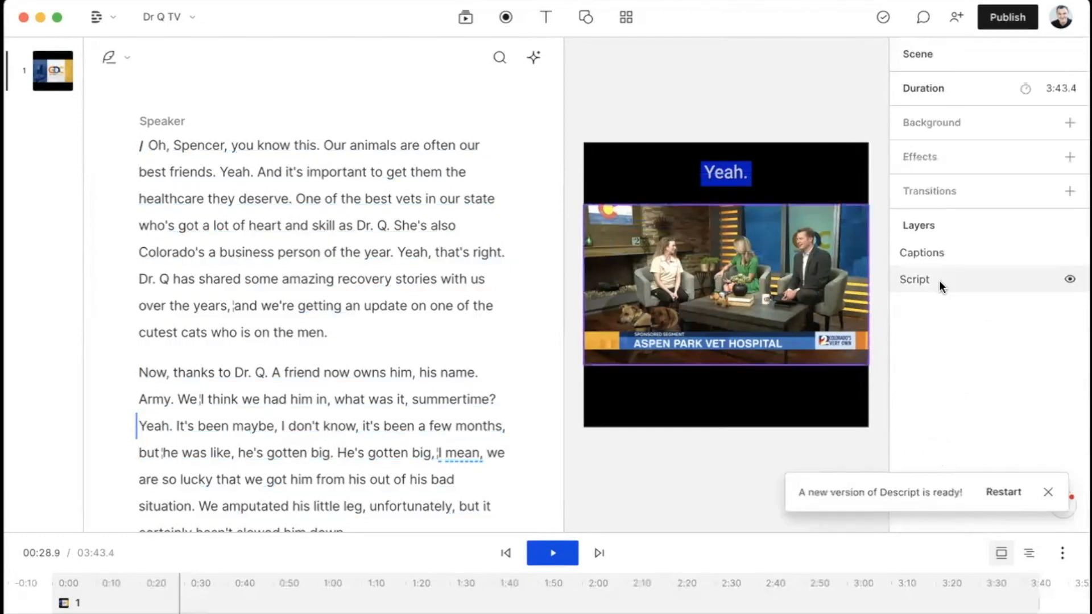
left_click(1069, 125)
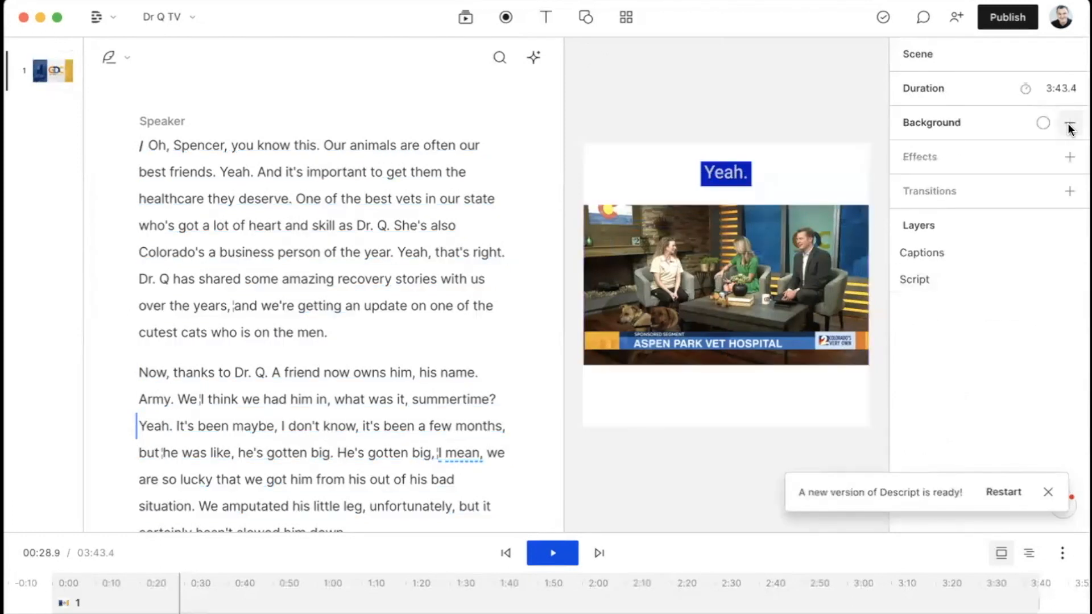
left_click(1043, 123)
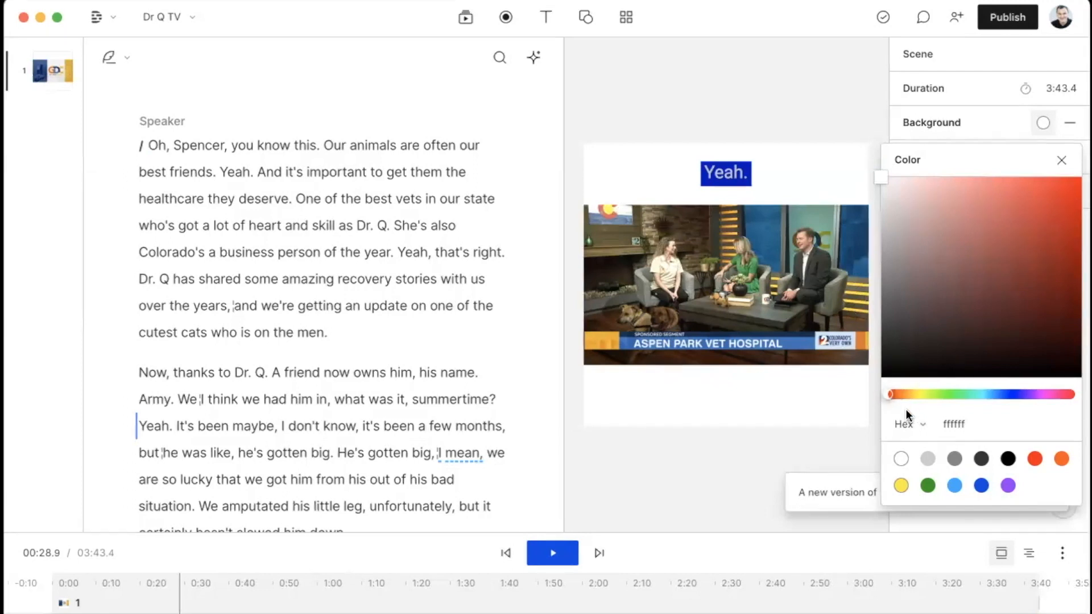
left_click_drag(889, 394, 909, 391)
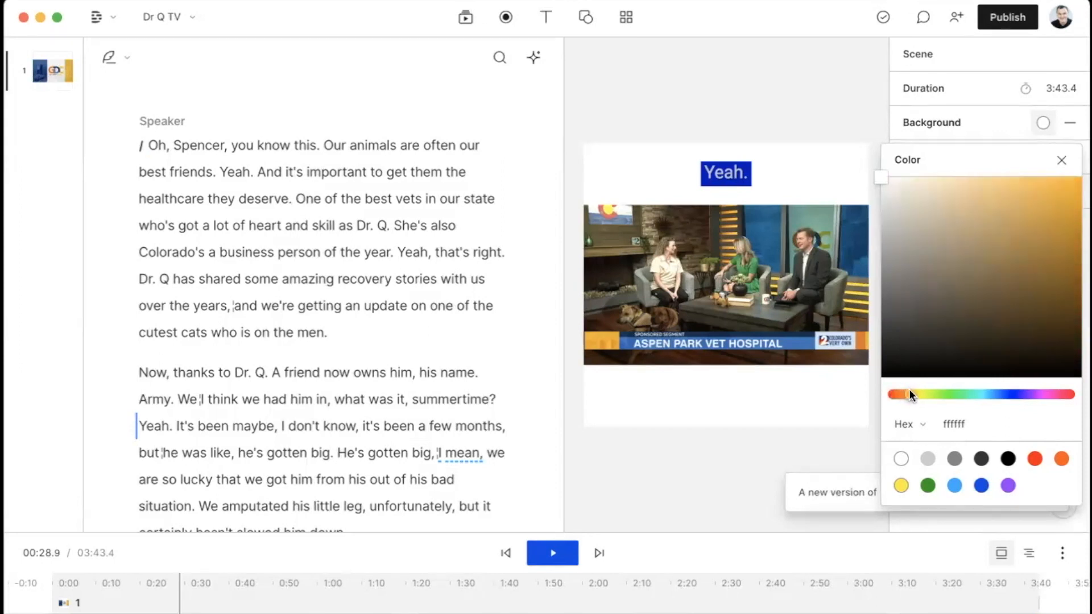
left_click(1073, 184)
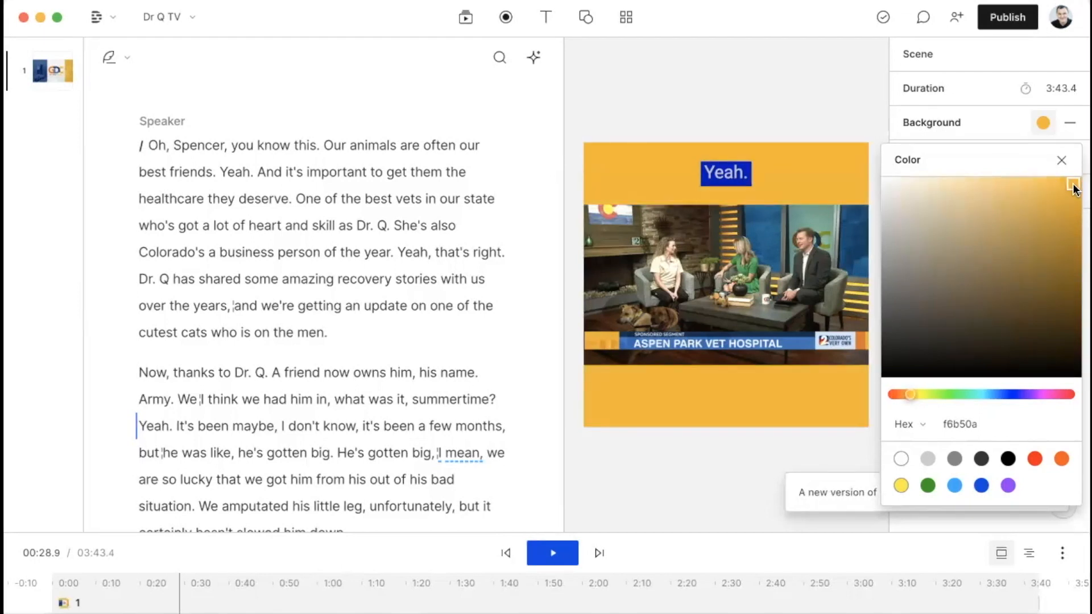
Preview the captions at "update on one of the cutest" and set their background colour to the darker blue 0b0dae
left_click(733, 178)
left_click(363, 306)
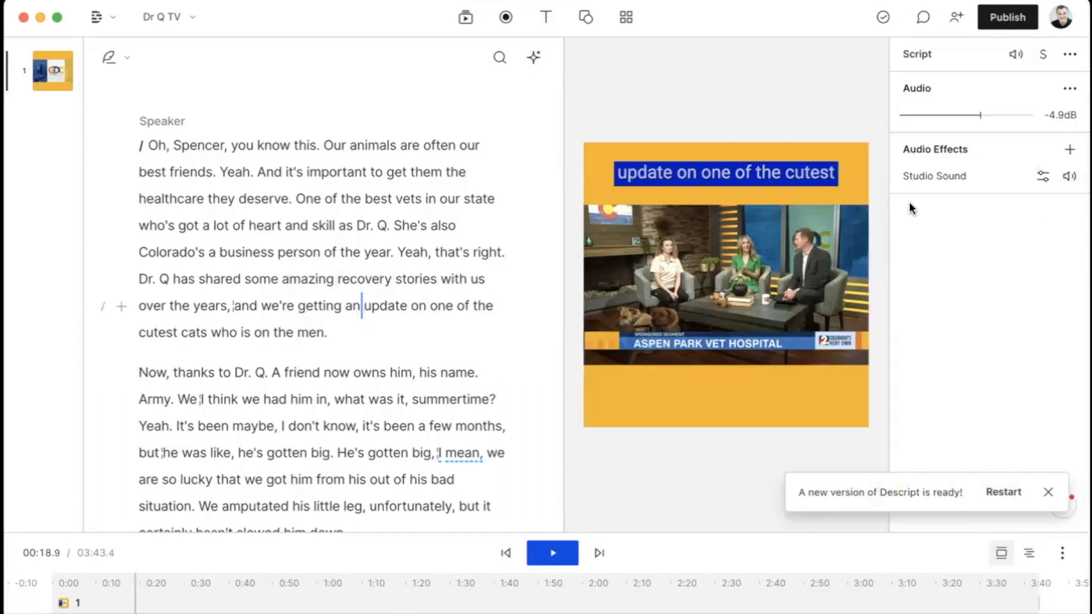
left_click(809, 170)
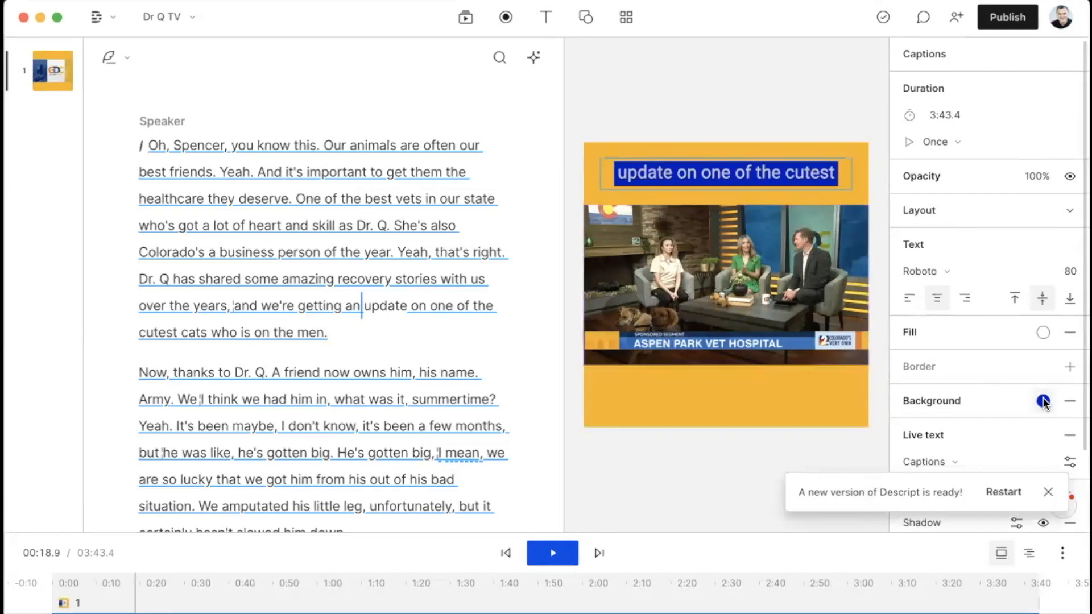
left_click(1040, 400)
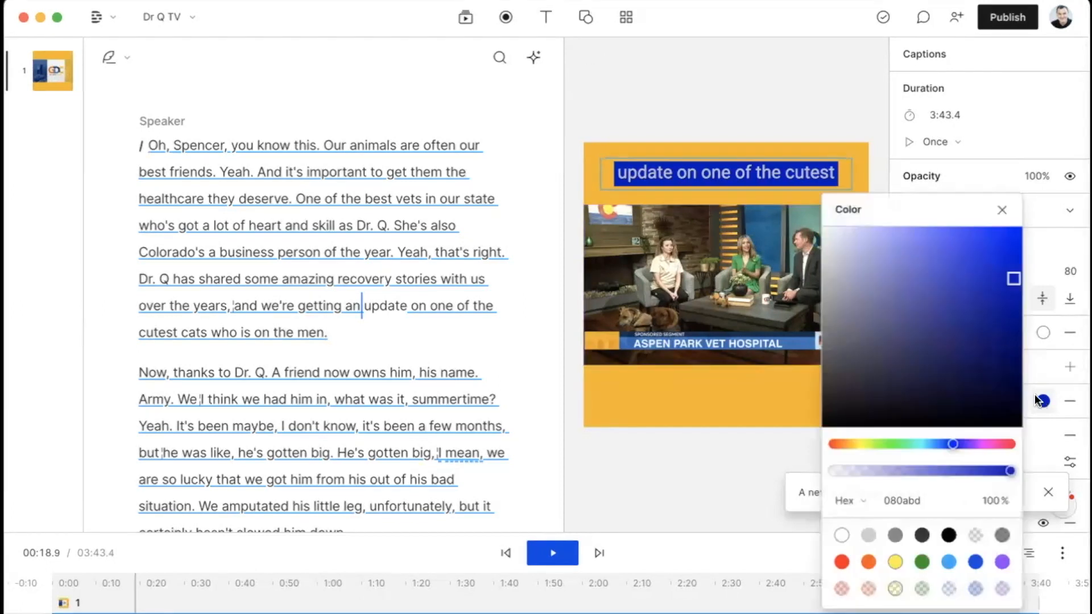
left_click_drag(966, 257, 1010, 291)
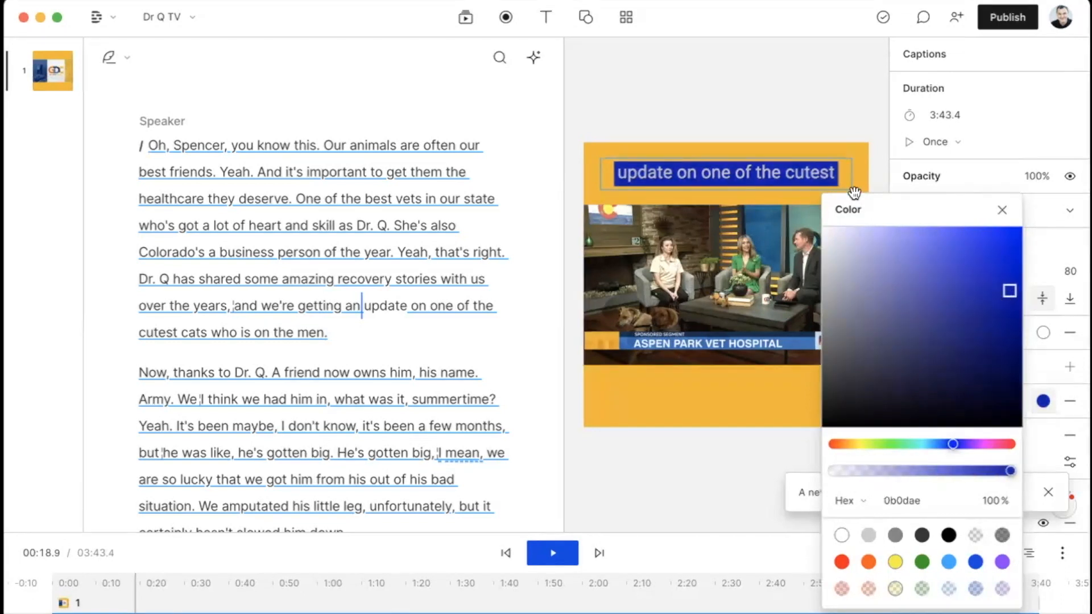
Close the colour picker and dismiss the notice about a new version
left_click(837, 99)
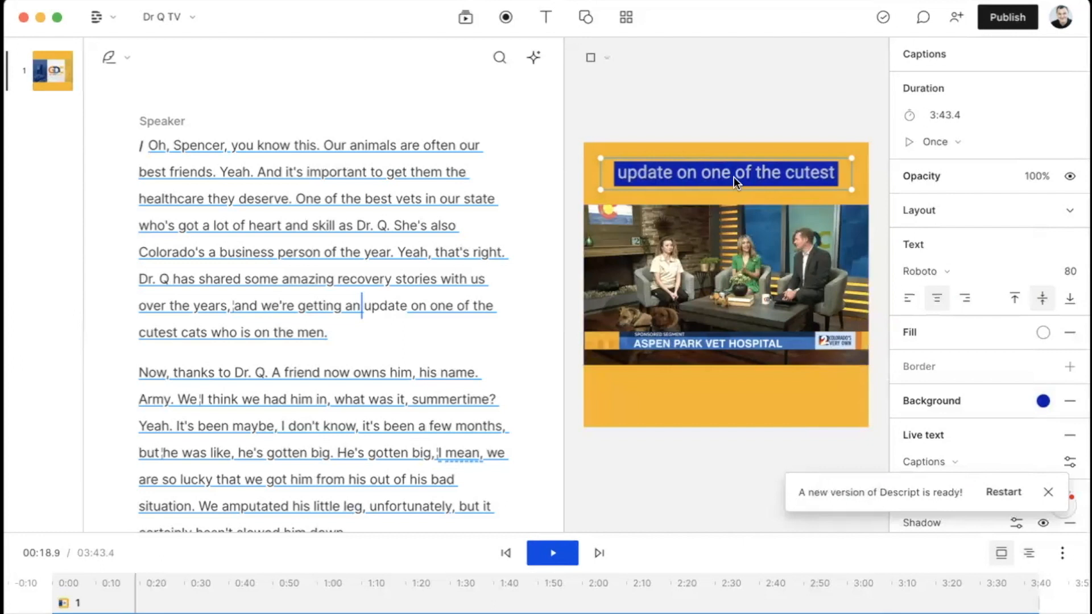
scroll(984, 465, "down", 1)
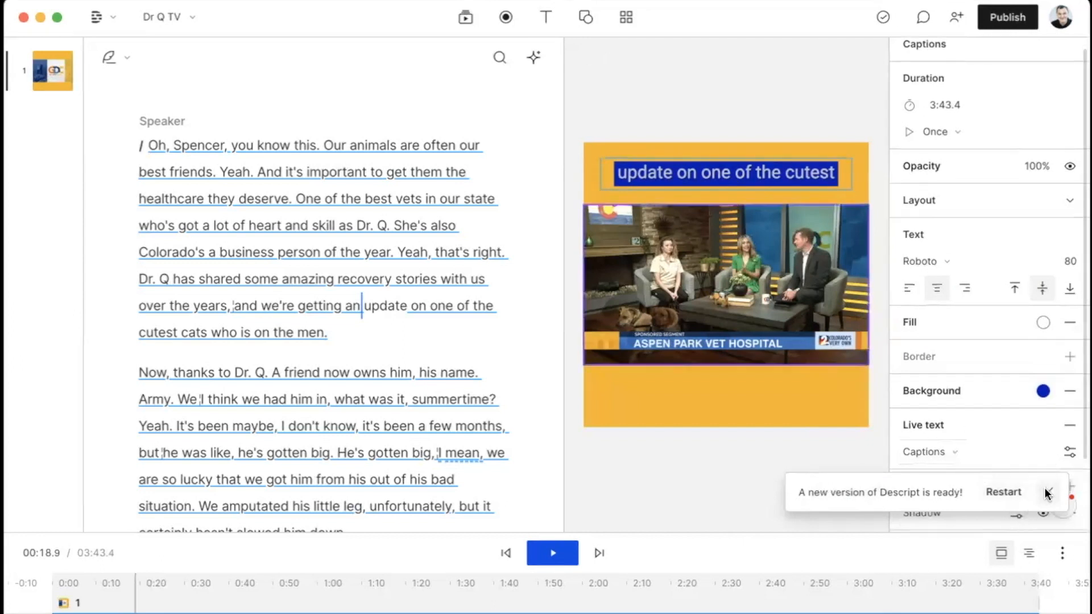
left_click(1048, 491)
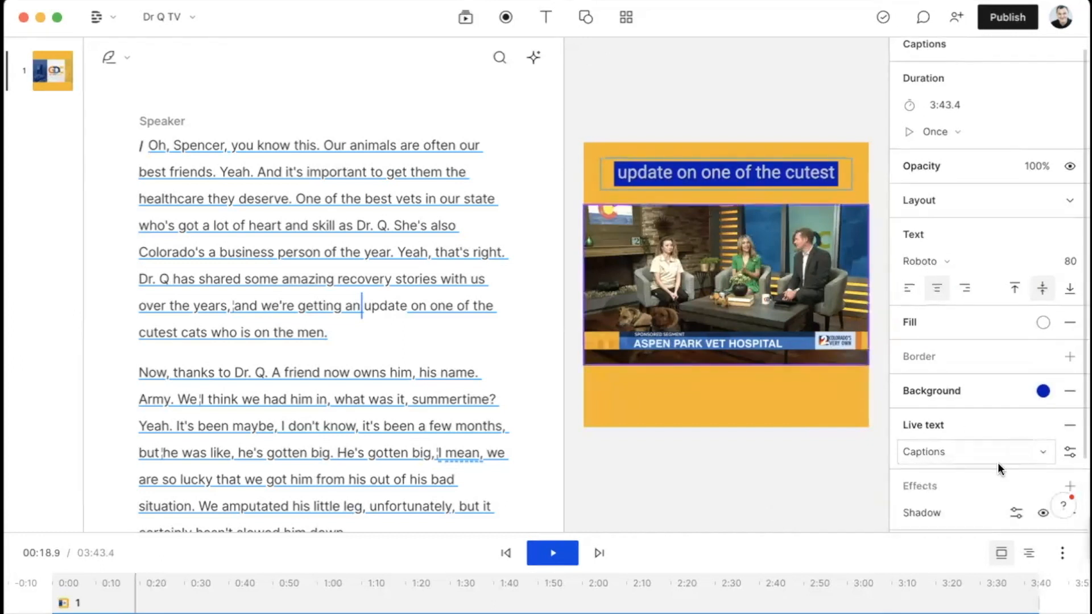
Try the Classic and Clean live text styles on the captions and return to Karaoke
left_click(1070, 454)
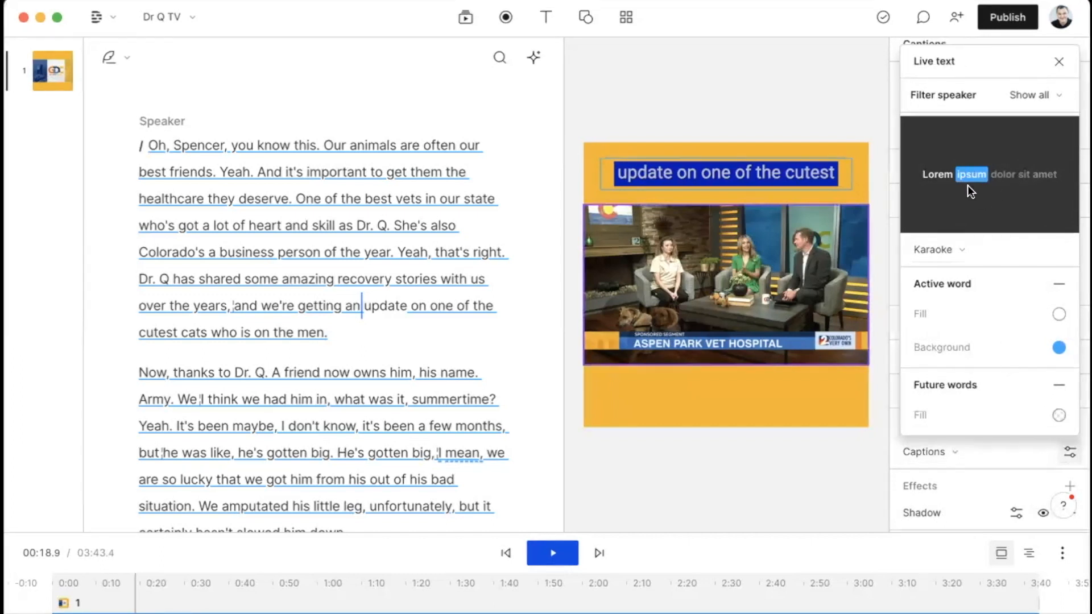
left_click(944, 251)
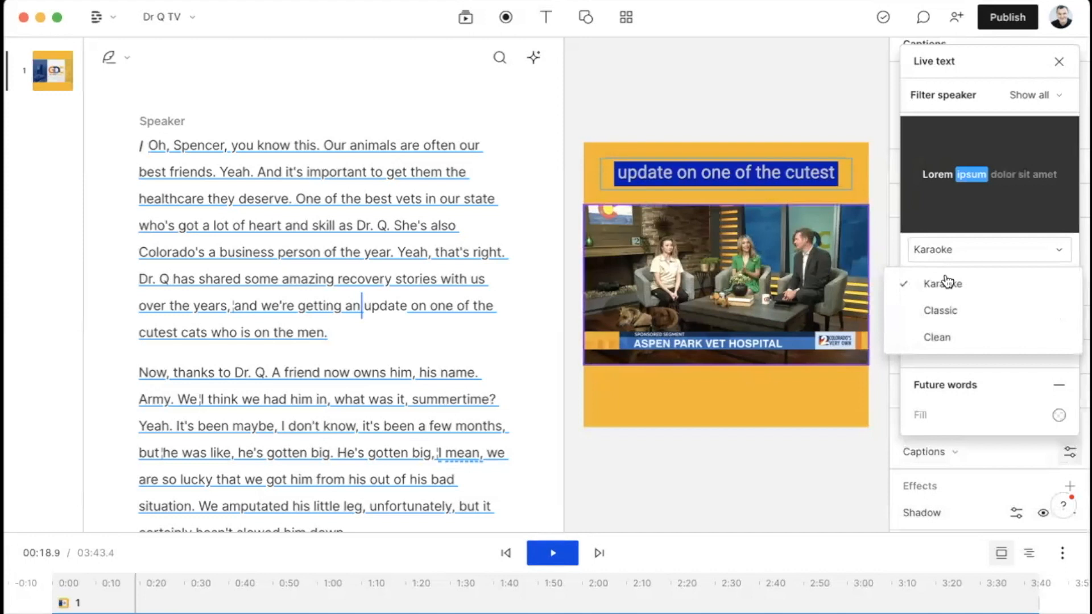
left_click(942, 313)
left_click(936, 249)
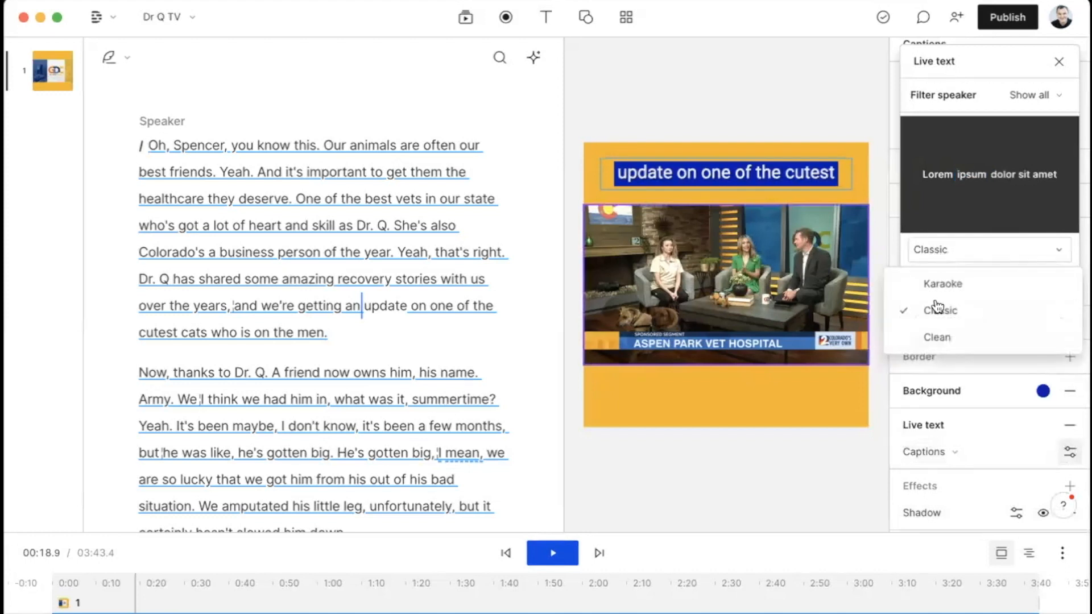
left_click(937, 338)
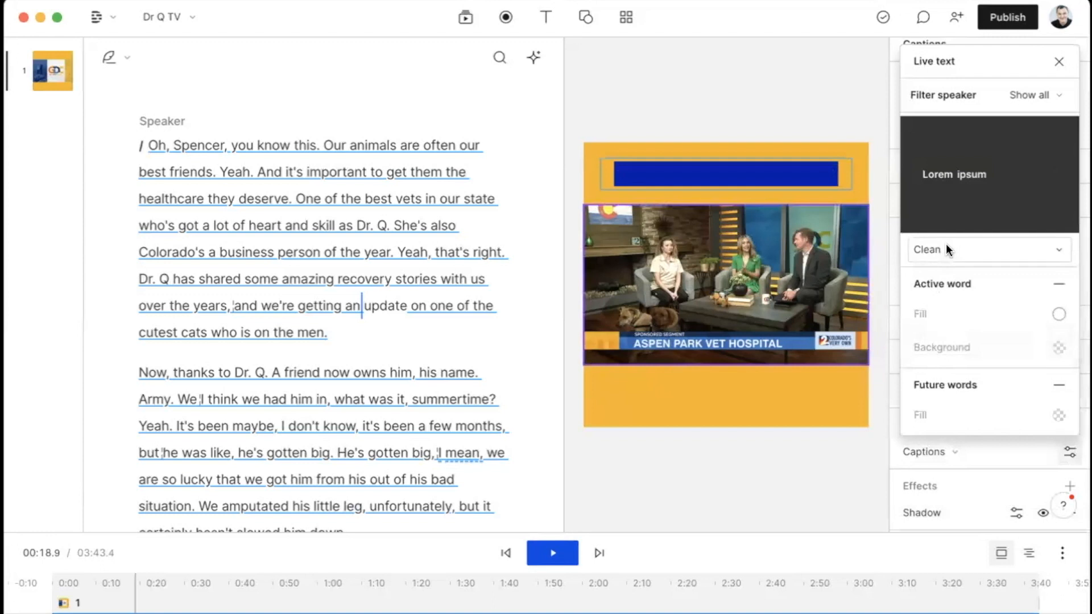
left_click(940, 248)
left_click(944, 284)
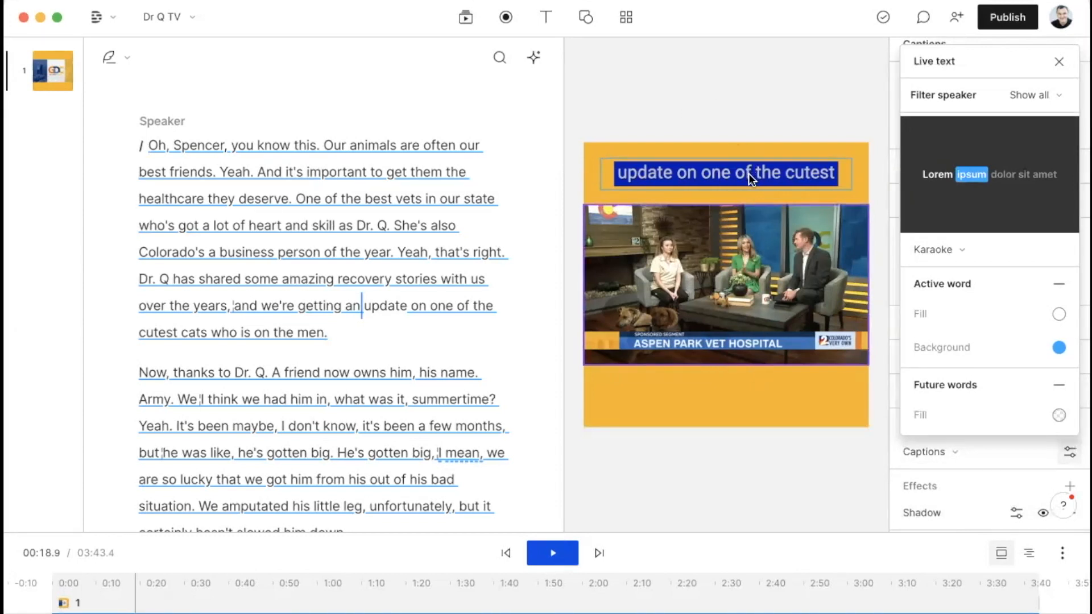
left_click(712, 391)
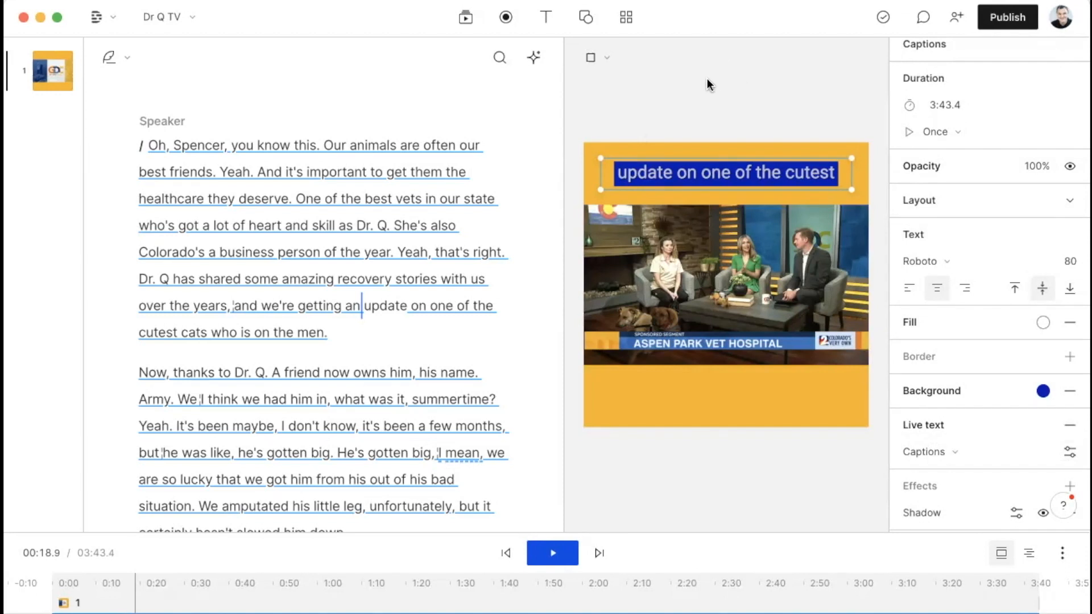
Add an audio waveform to the scene and place it in the empty orange band below the picture
left_click(648, 63)
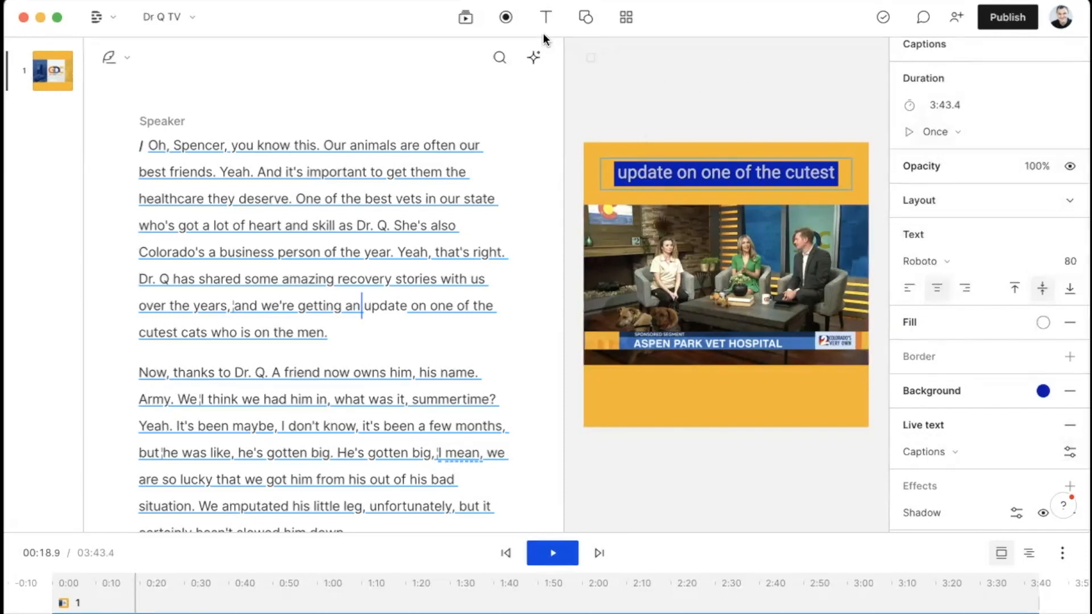
left_click(682, 402)
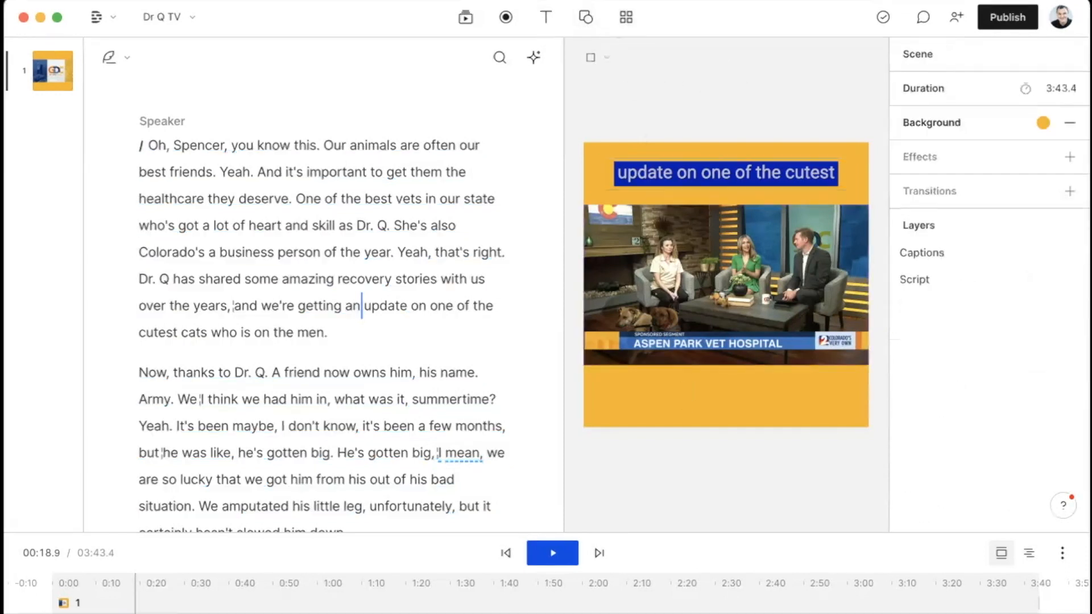
left_click(587, 19)
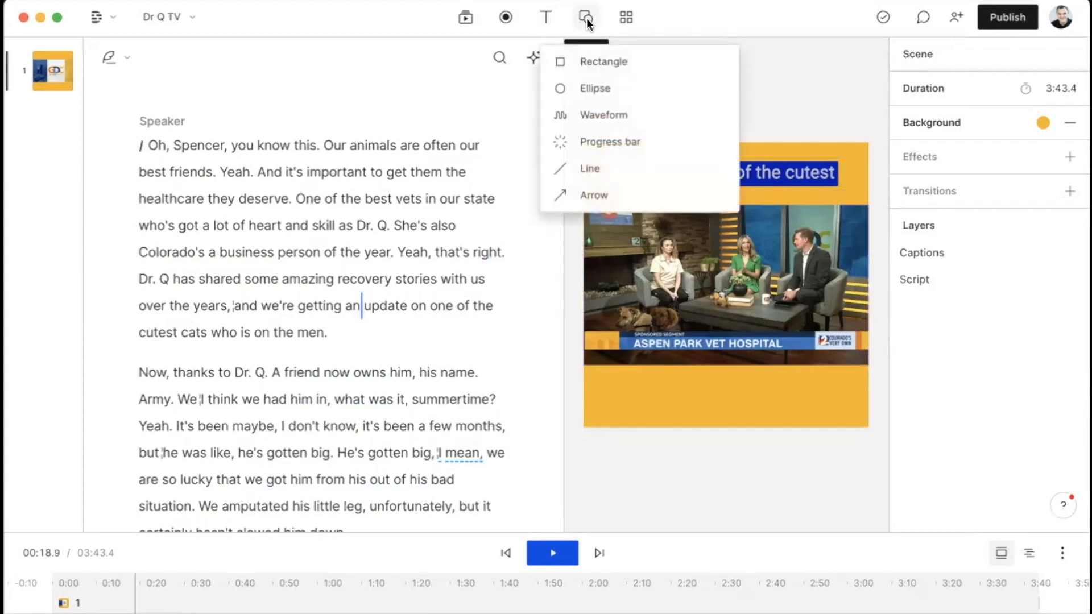
left_click(590, 114)
left_click_drag(719, 341, 717, 364)
Play the video briefly from "Now, thanks to Dr. Q." to preview the added waveform
left_click(141, 374)
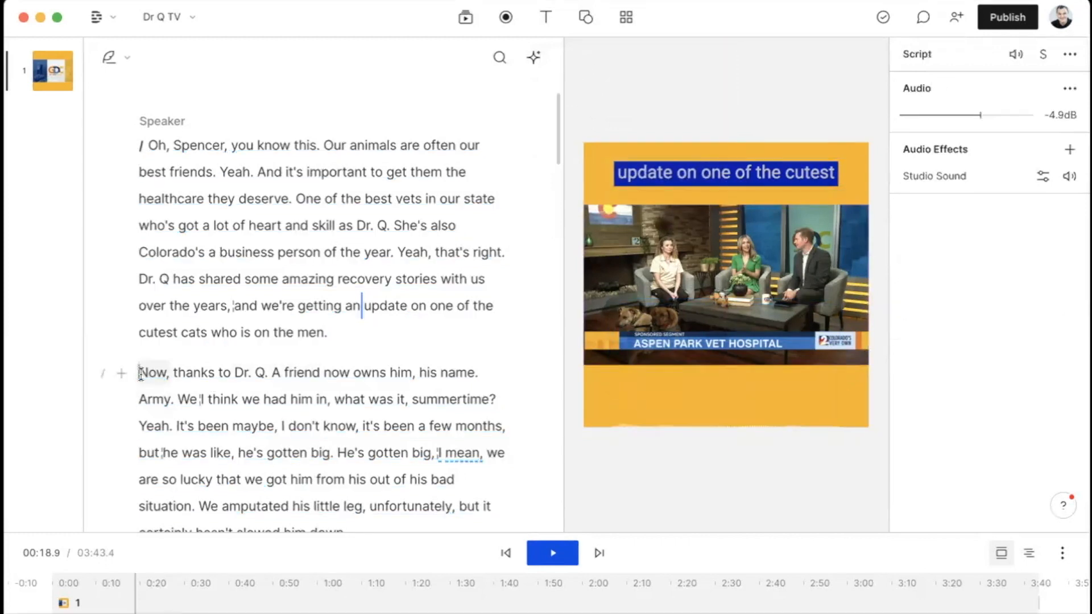
key("space")
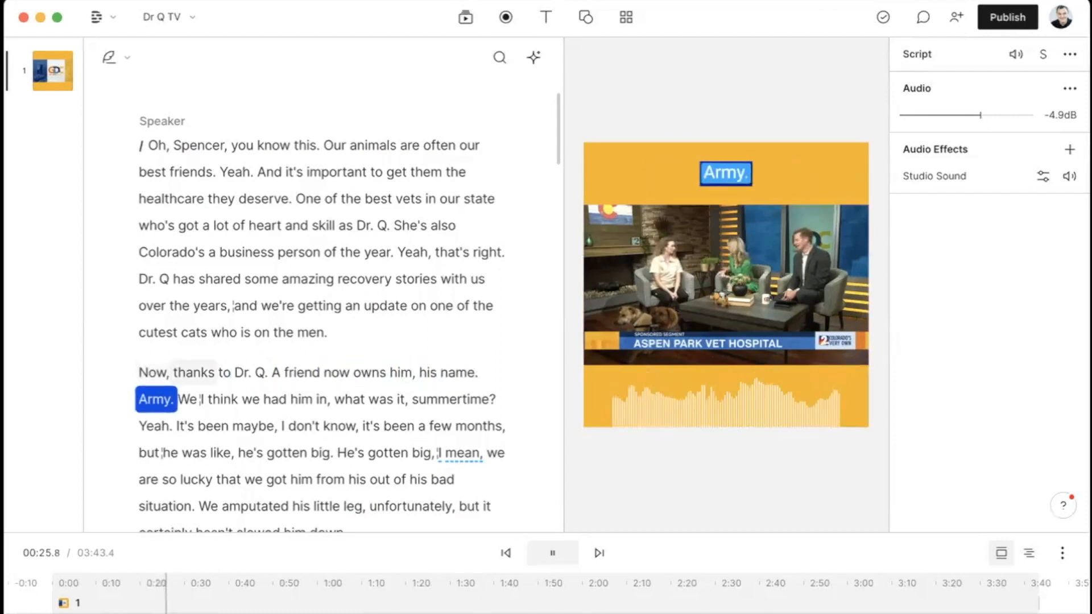
key("space")
Stretch the waveform across the full width of the frame, to 1080 by 405, and check its layout values
left_click(625, 419)
left_click_drag(613, 426, 581, 436)
left_click_drag(838, 436, 866, 447)
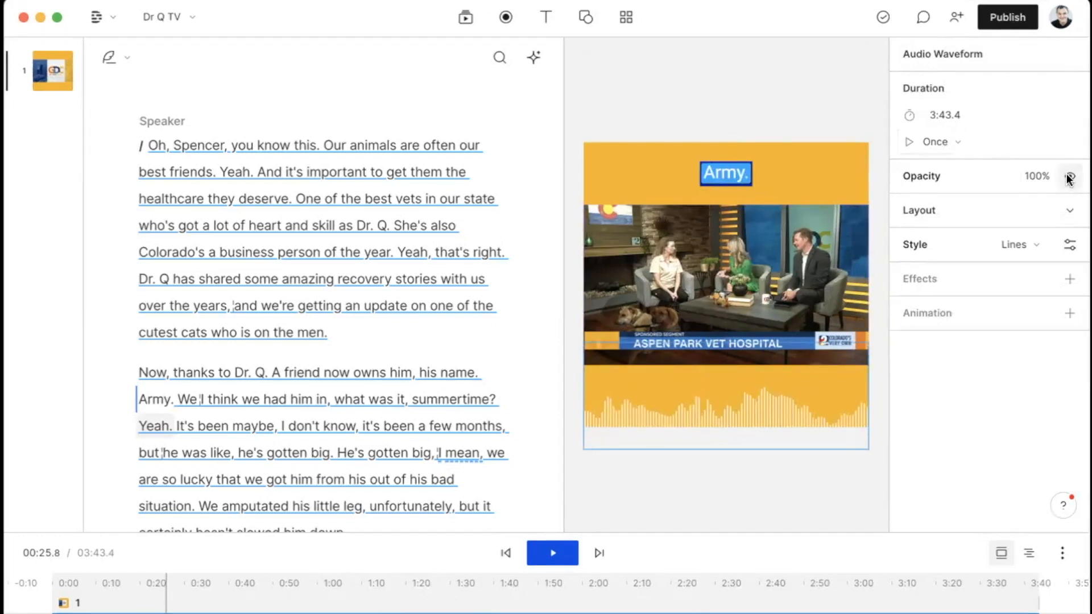
left_click(1069, 211)
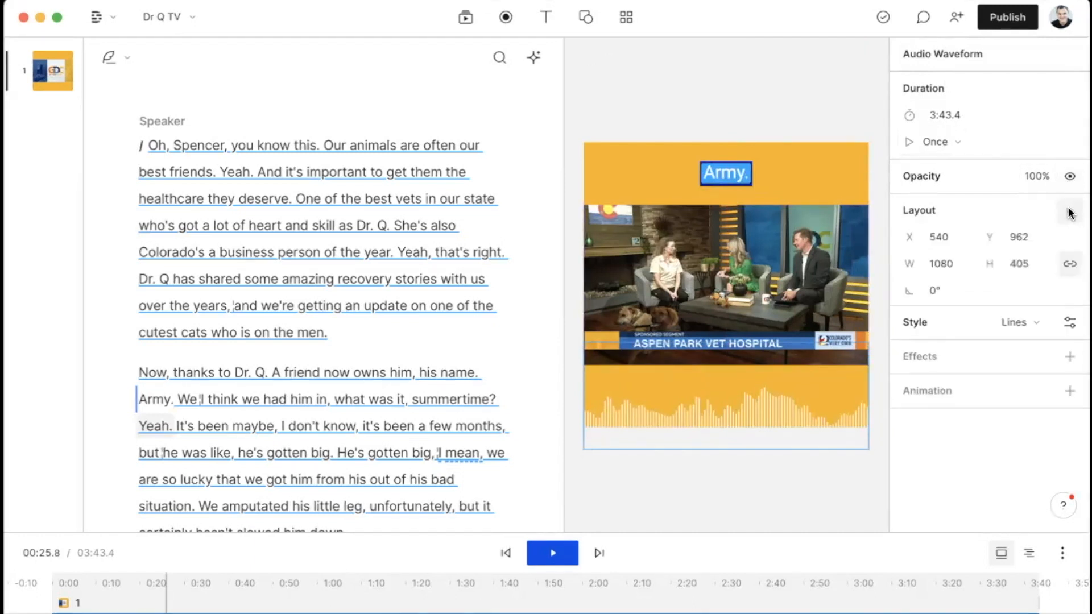
left_click(1069, 213)
Set the border colour of the waveform's lines to the blue 0f1def
left_click(1070, 244)
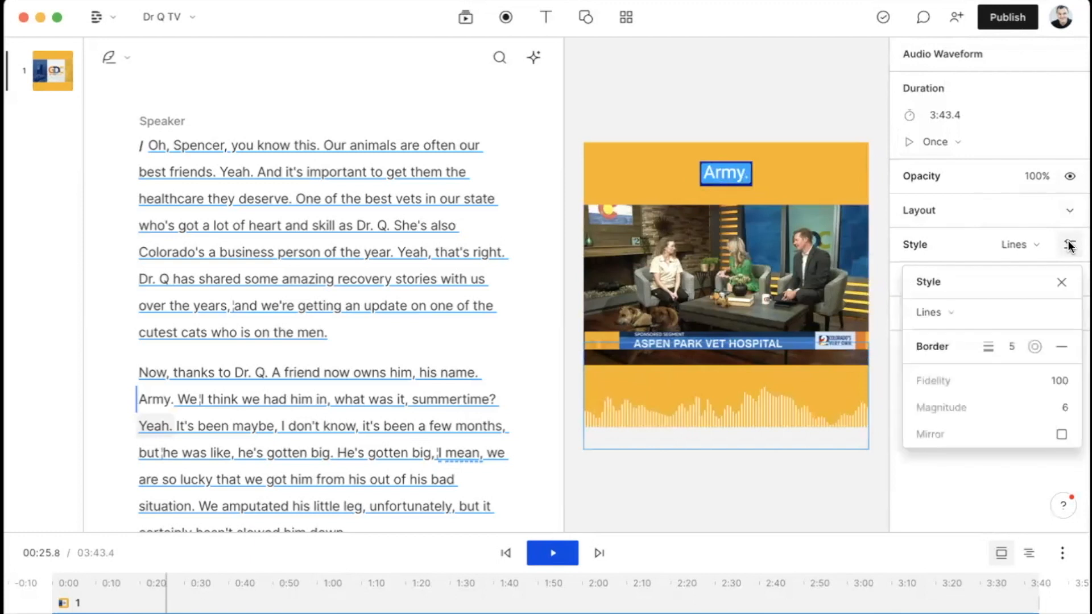
left_click(1034, 347)
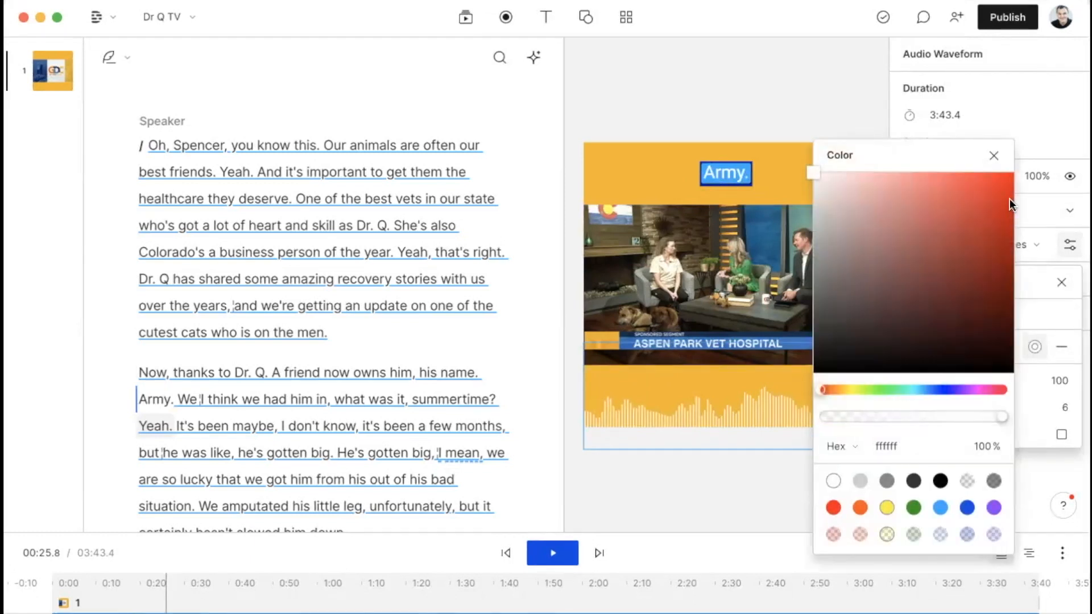
left_click(1001, 185)
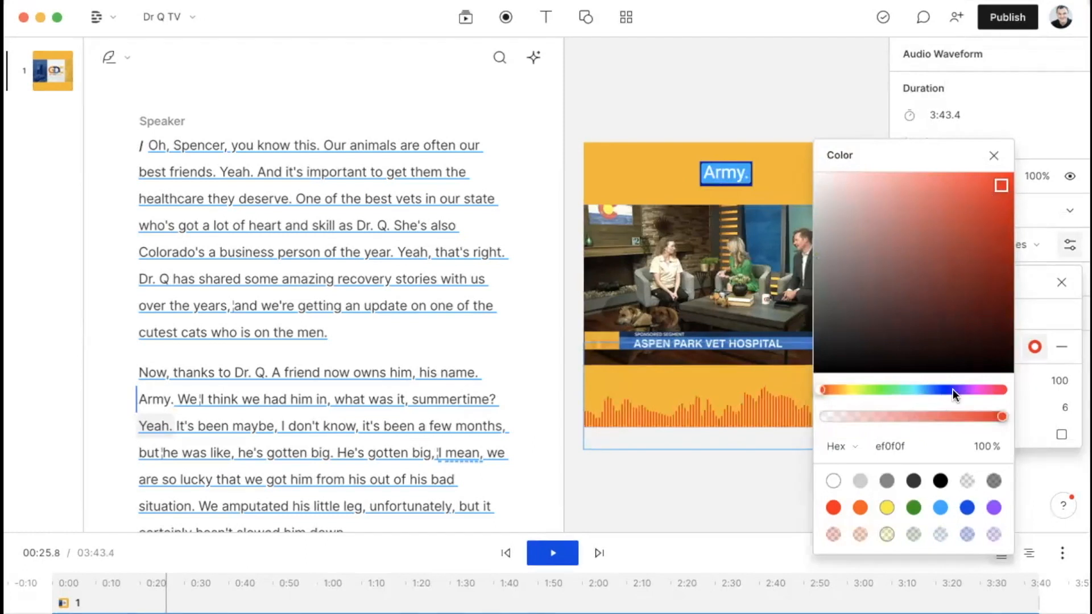
left_click_drag(954, 389, 943, 391)
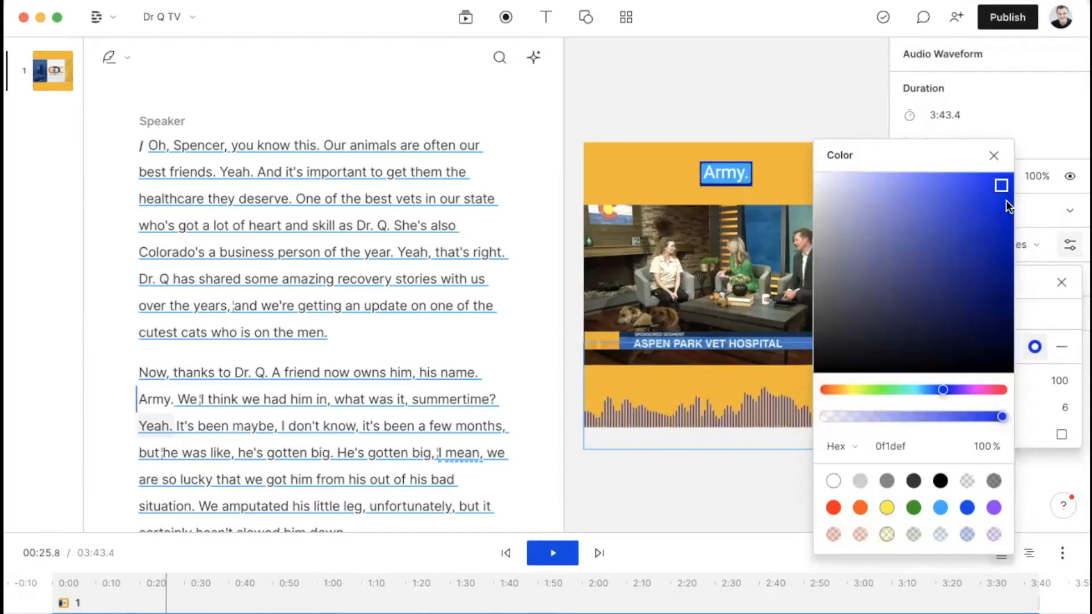
left_click(746, 442)
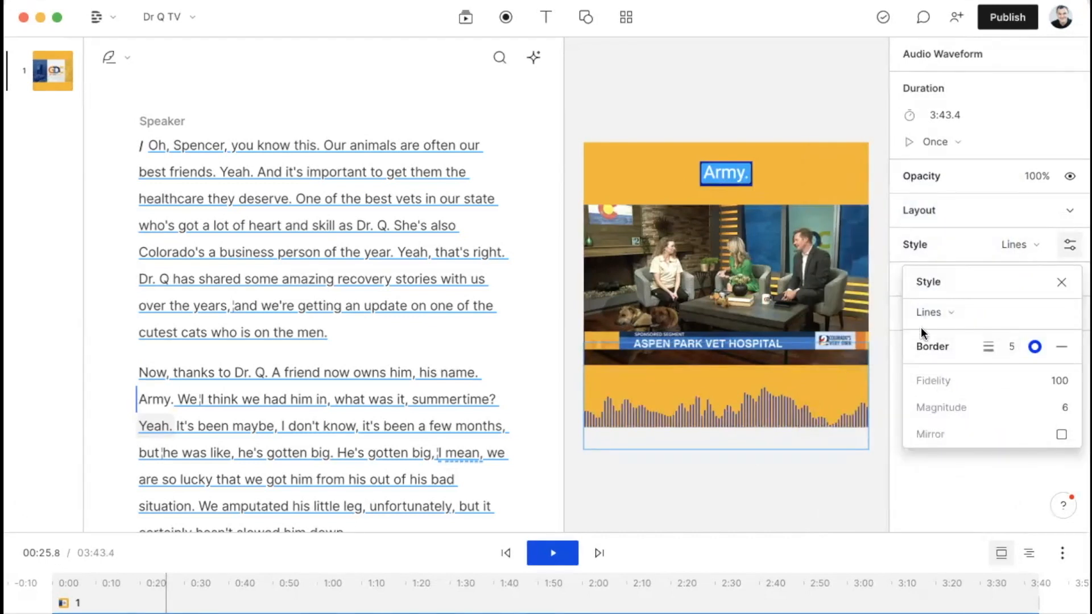
Try the Circle, Ring and Wave styles on the waveform and return to Lines
left_click(946, 313)
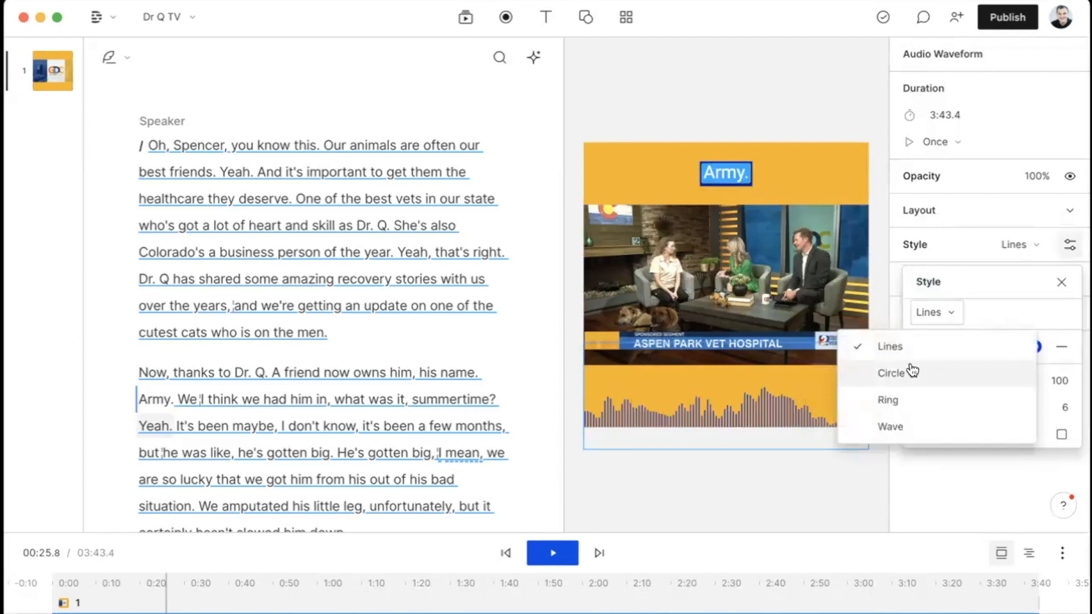
left_click(888, 372)
left_click(946, 312)
left_click(924, 400)
left_click(944, 314)
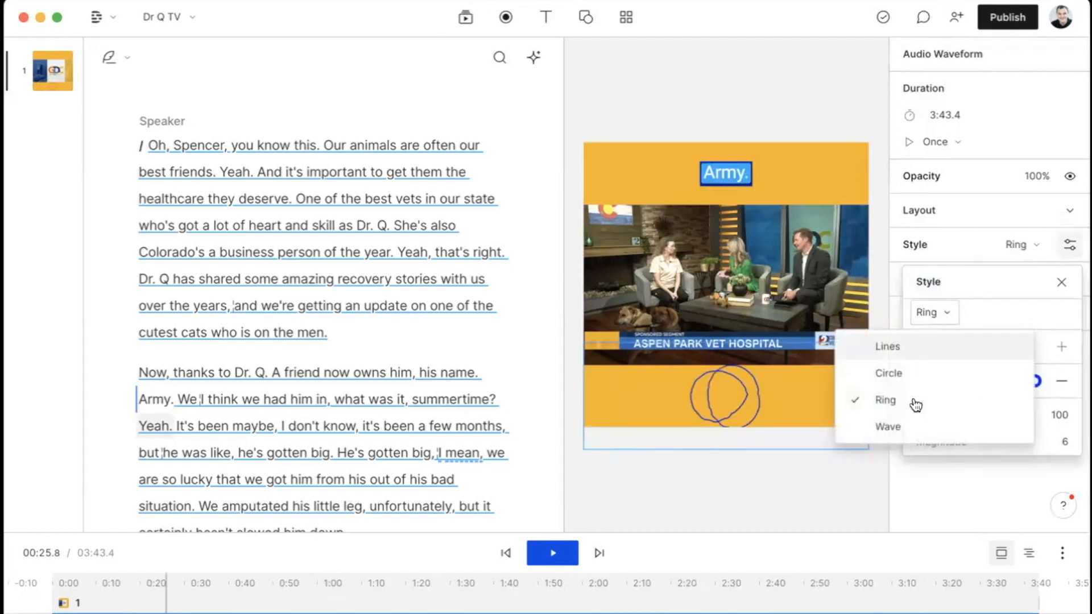
left_click(899, 428)
left_click(944, 313)
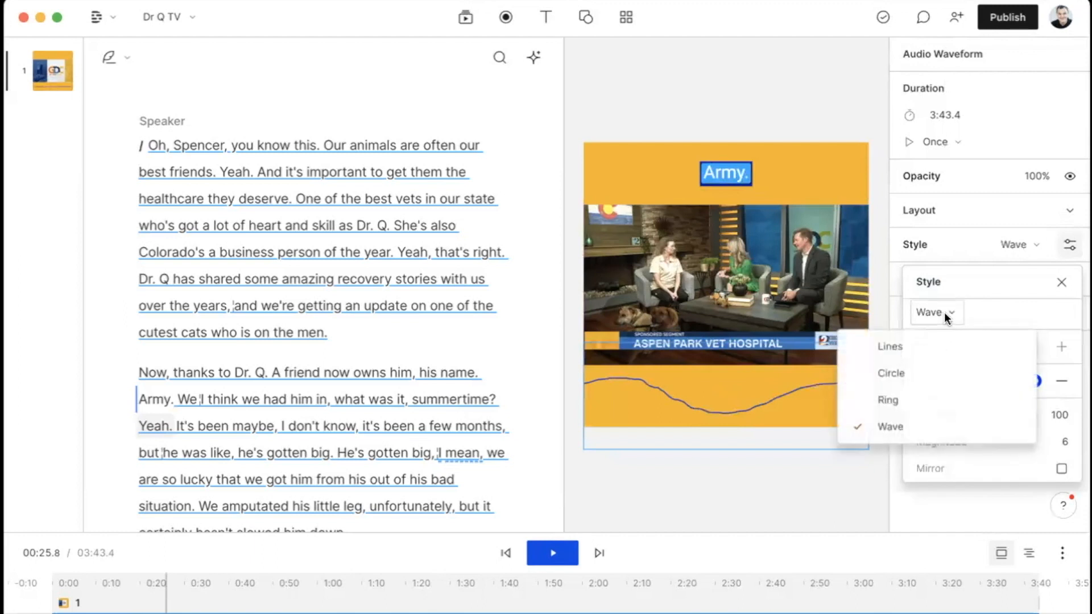
left_click(912, 345)
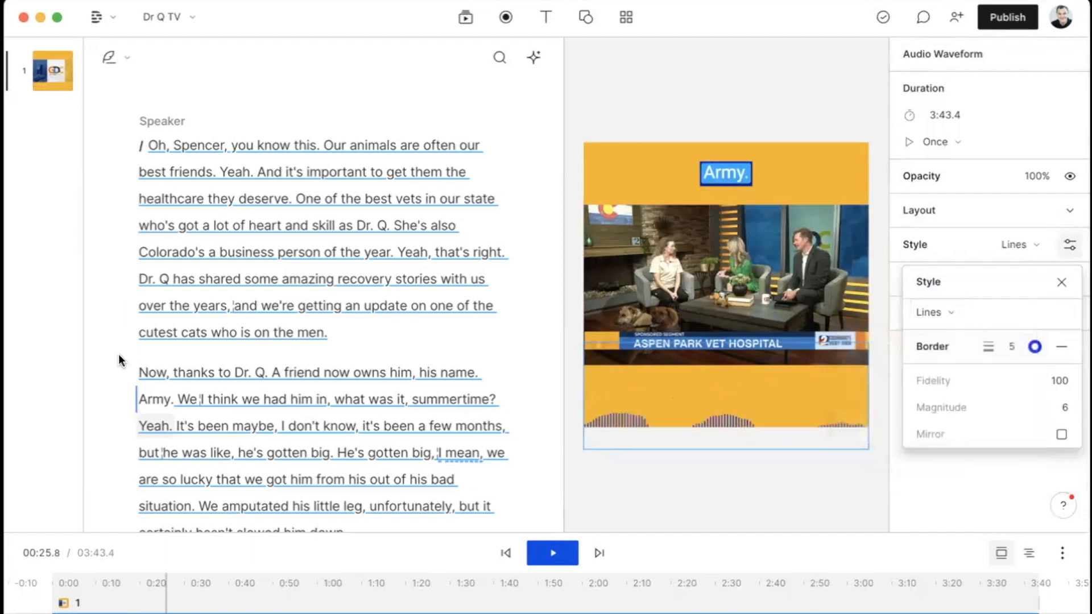
Play the video again from "Now, thanks to Dr. Q." to preview the recoloured full-width waveform
left_click(140, 371)
left_click(139, 372)
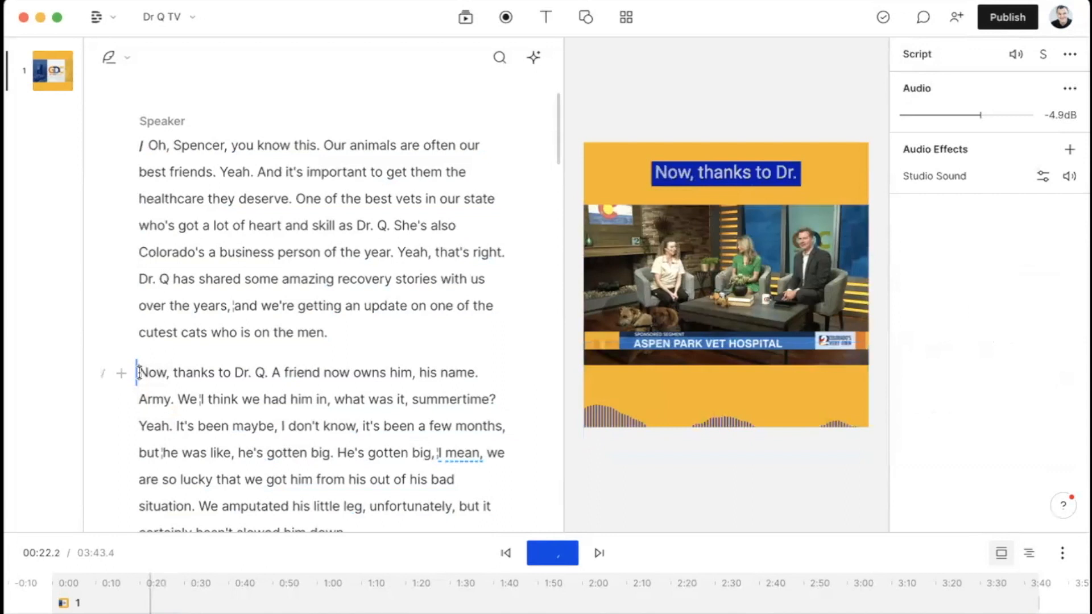
key("space")
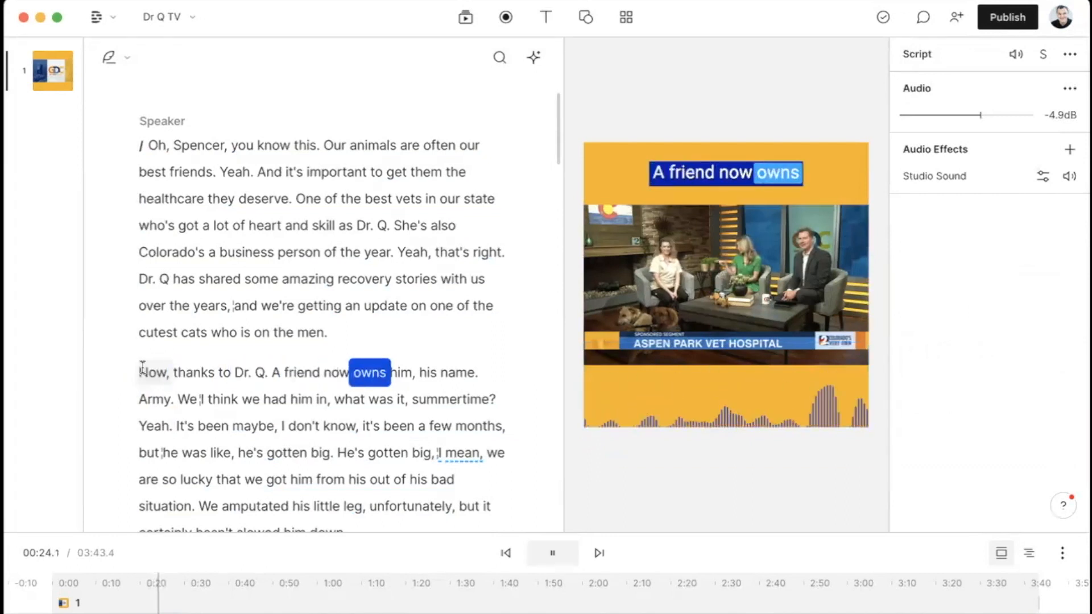